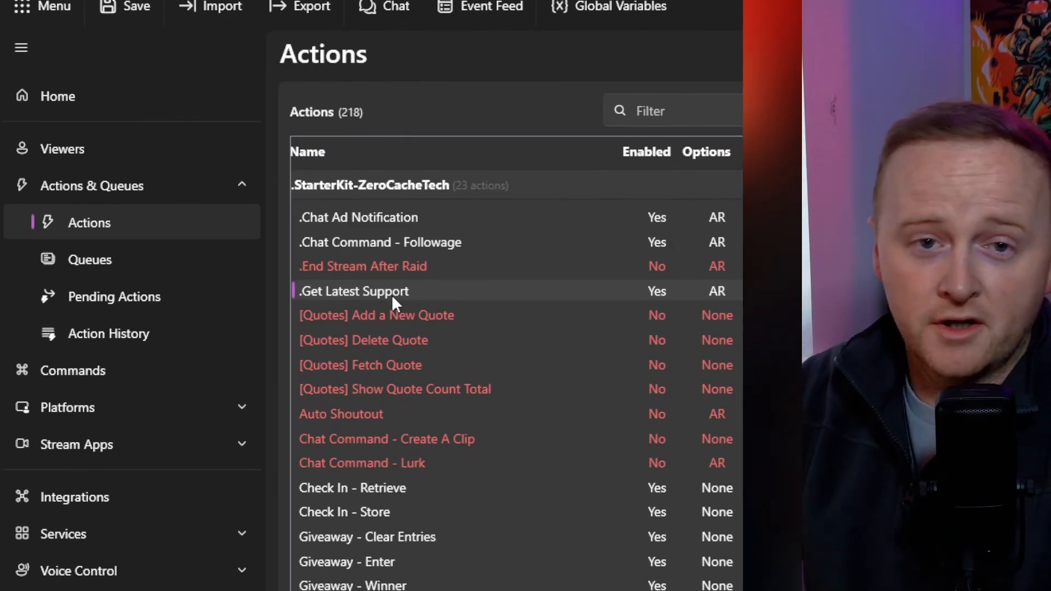
right_click(392, 294)
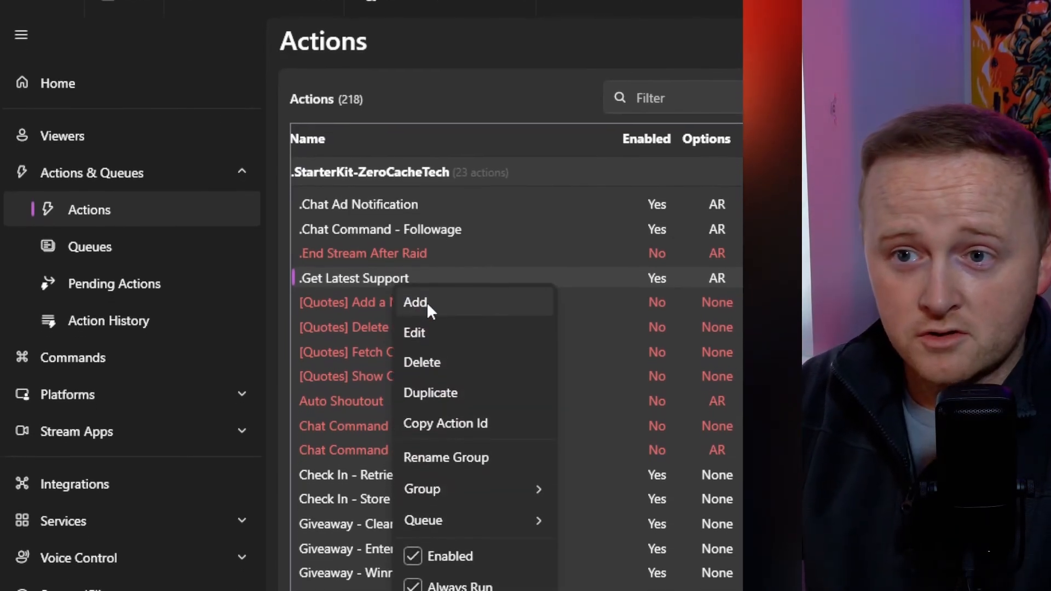
left_click(426, 296)
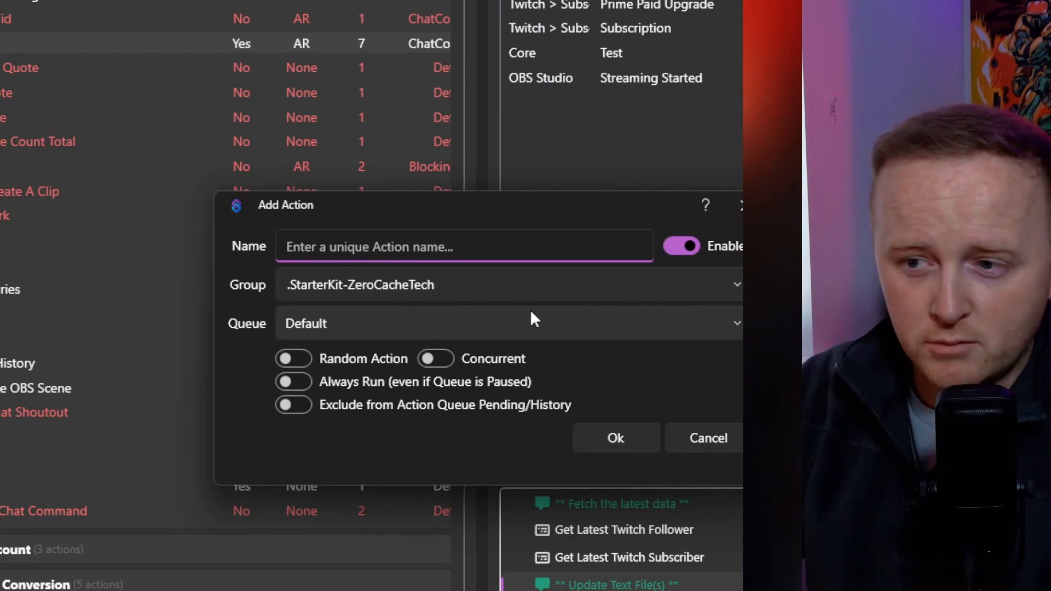
left_click(742, 205)
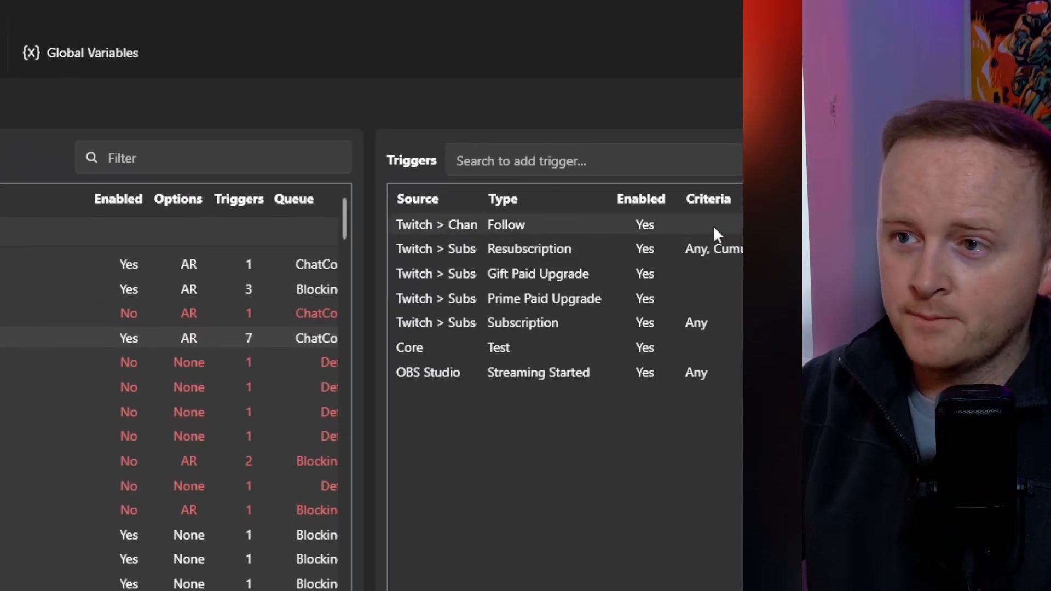
Widen the Source column of the triggers list, search for "follow" and add the Twitch > Channel > Follow trigger
left_click_drag(480, 198, 571, 197)
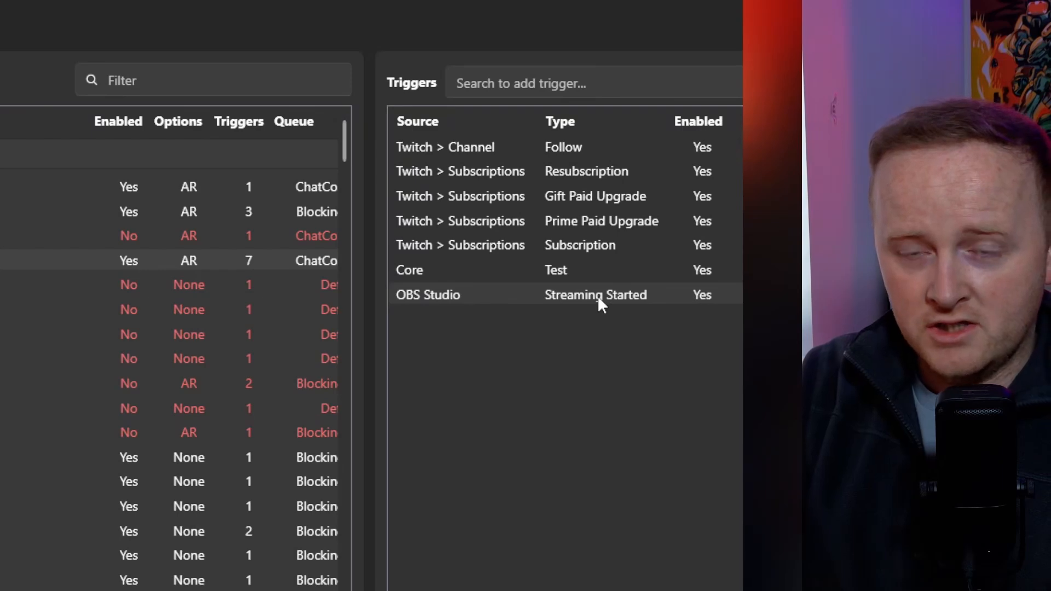
right_click(582, 342)
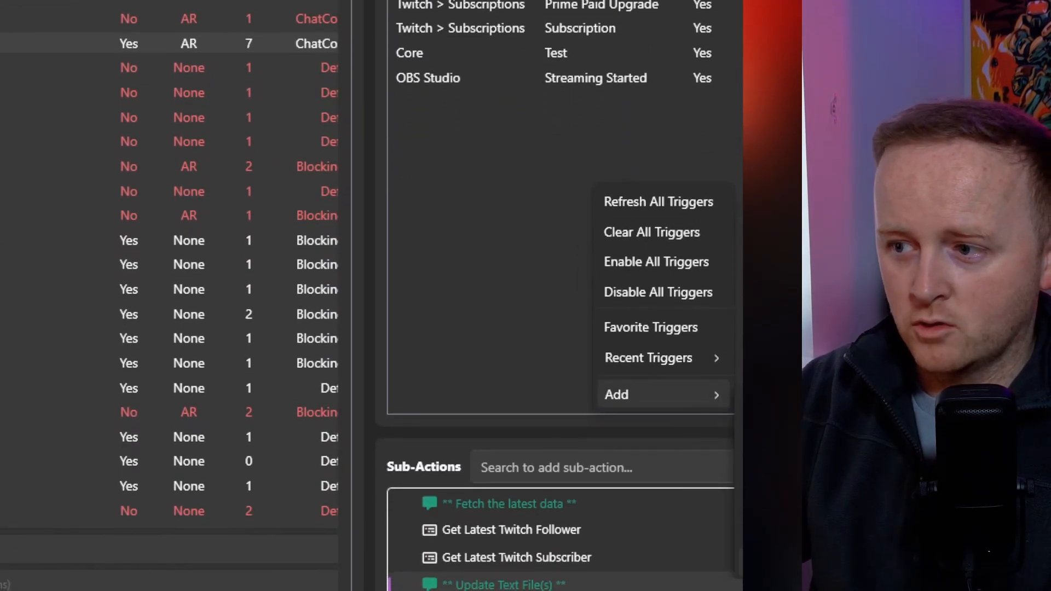
left_click(559, 92)
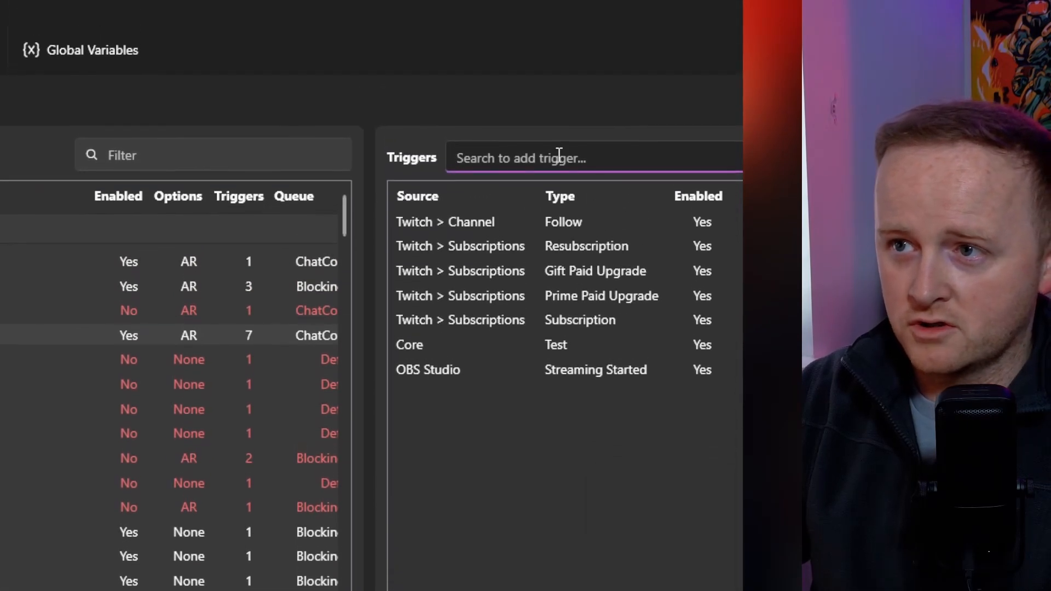
type("follow")
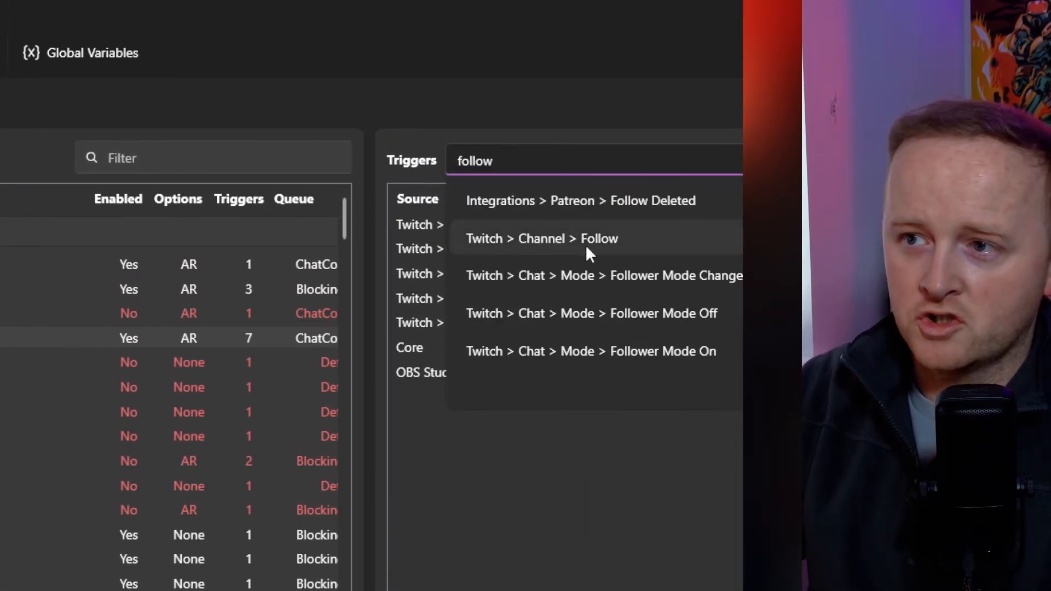
double_click(587, 239)
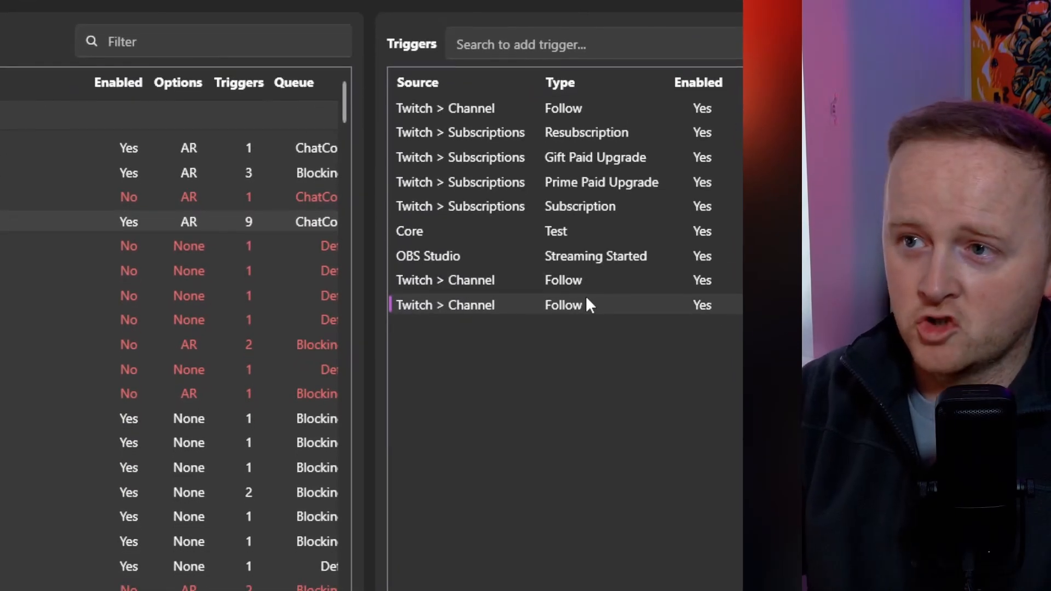
Delete the extra Twitch Follow triggers from the end of the triggers list
key("Delete")
left_click(587, 283)
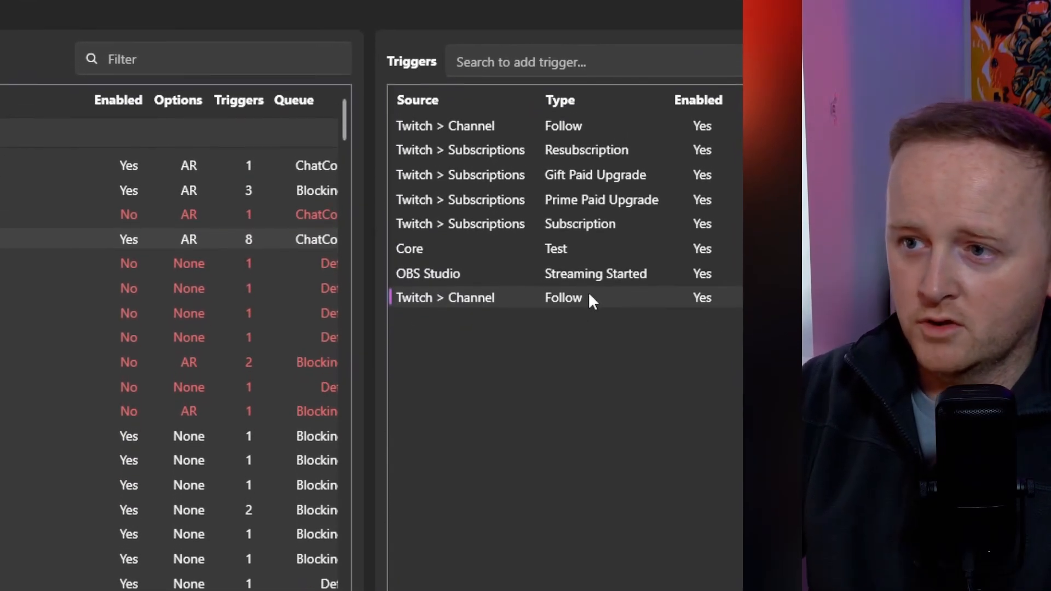
key("Delete")
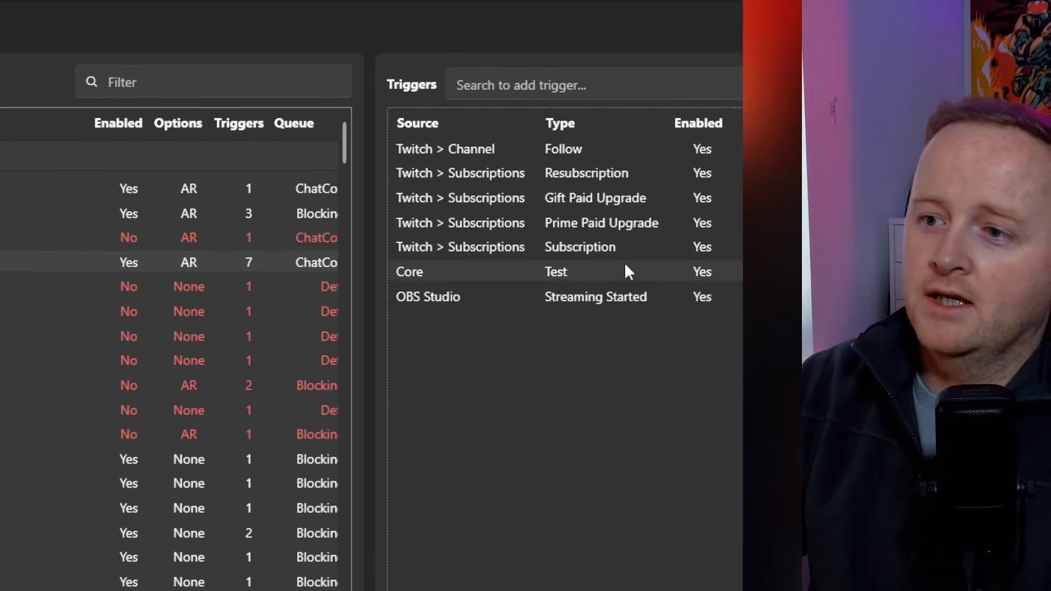
Search the available triggers for "subsc" and for "streaming s", and clear the search
left_click(559, 162)
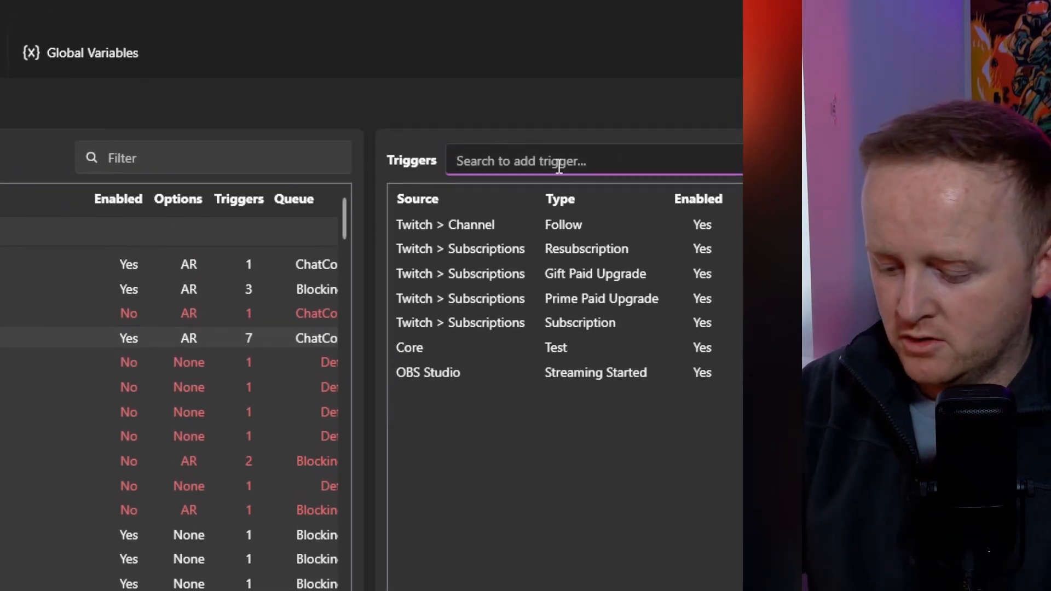
type("subsc")
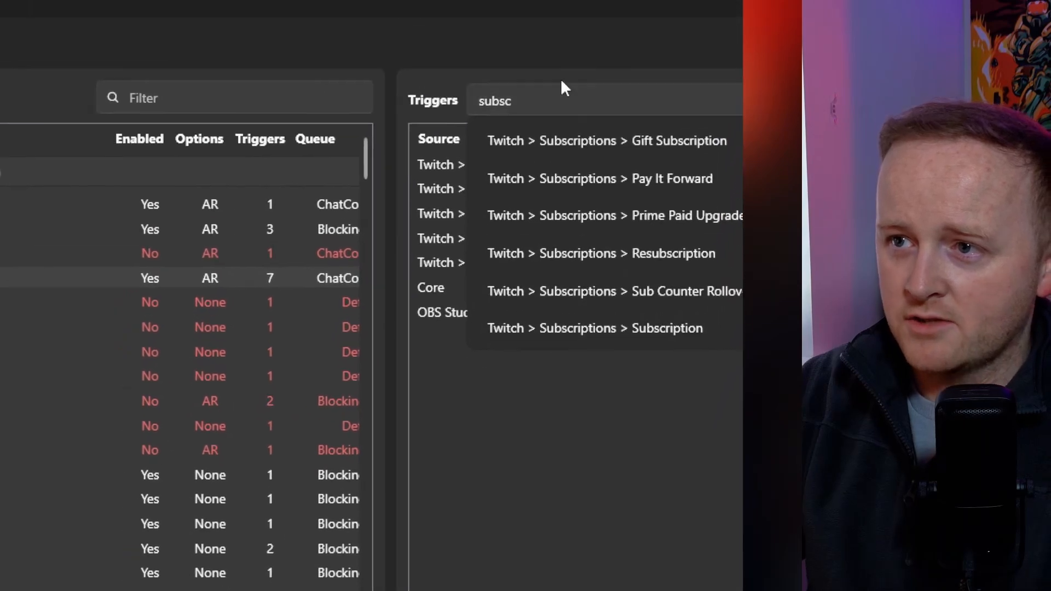
left_click_drag(539, 101, 330, 107)
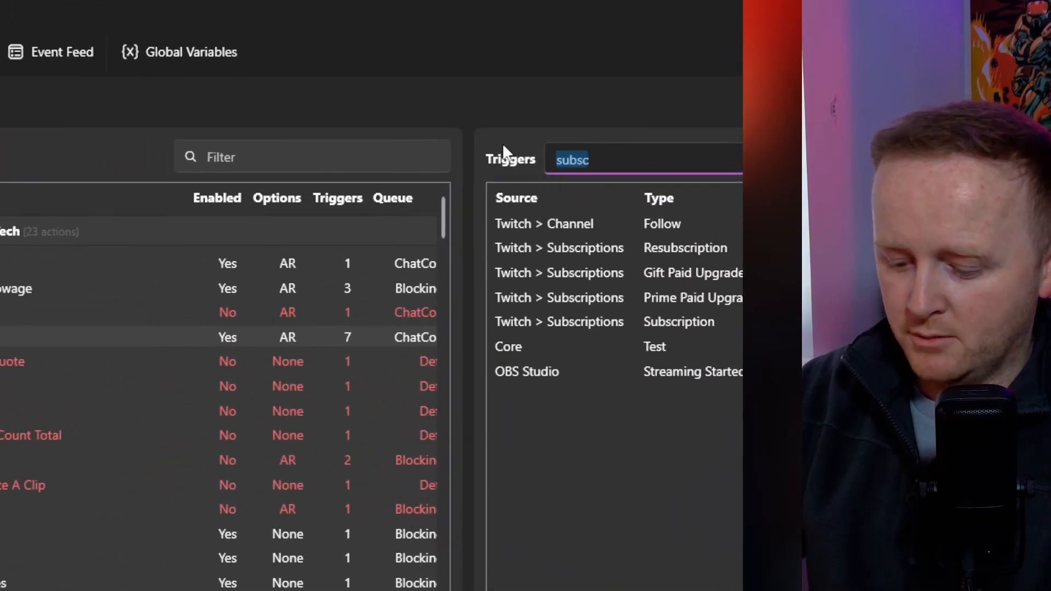
type("streaming s")
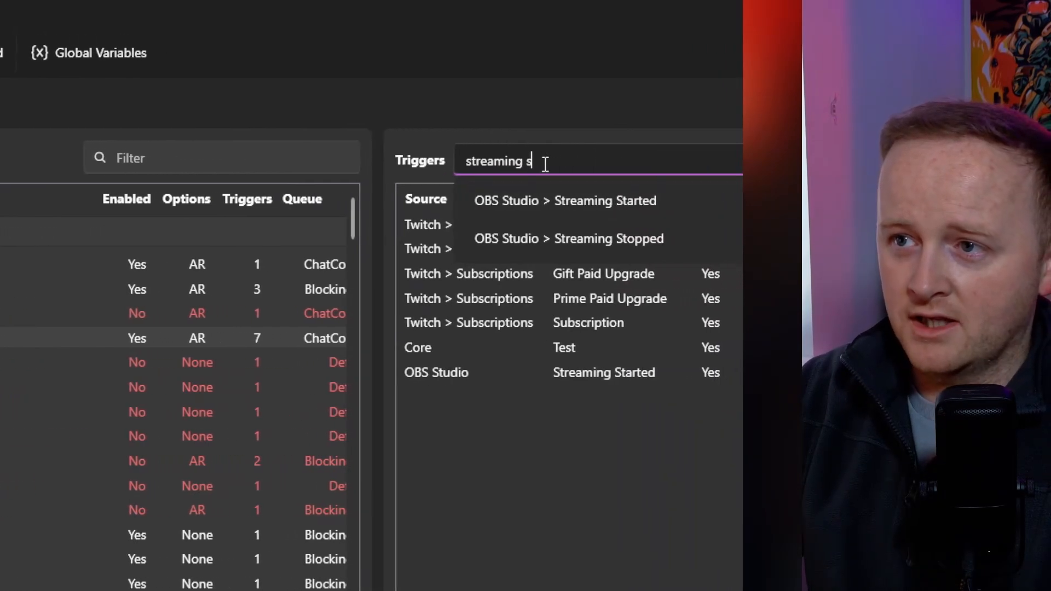
key("ctrl+a")
key("BackSpace")
key("Escape")
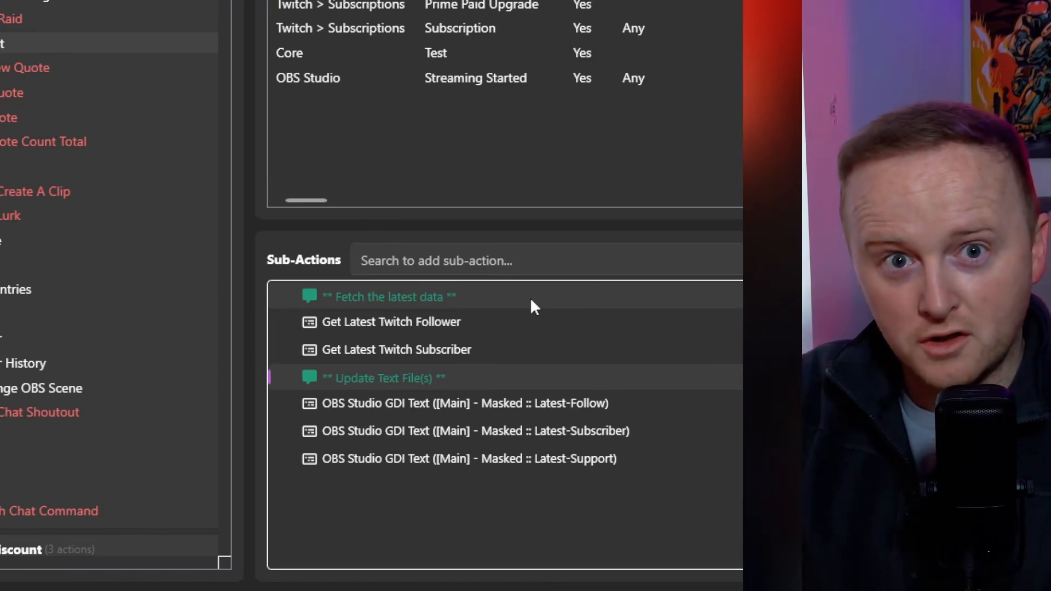
Examine the Get Latest Twitch Follower and Subscriber sub-actions and search the available sub-actions for "late"
left_click(525, 321)
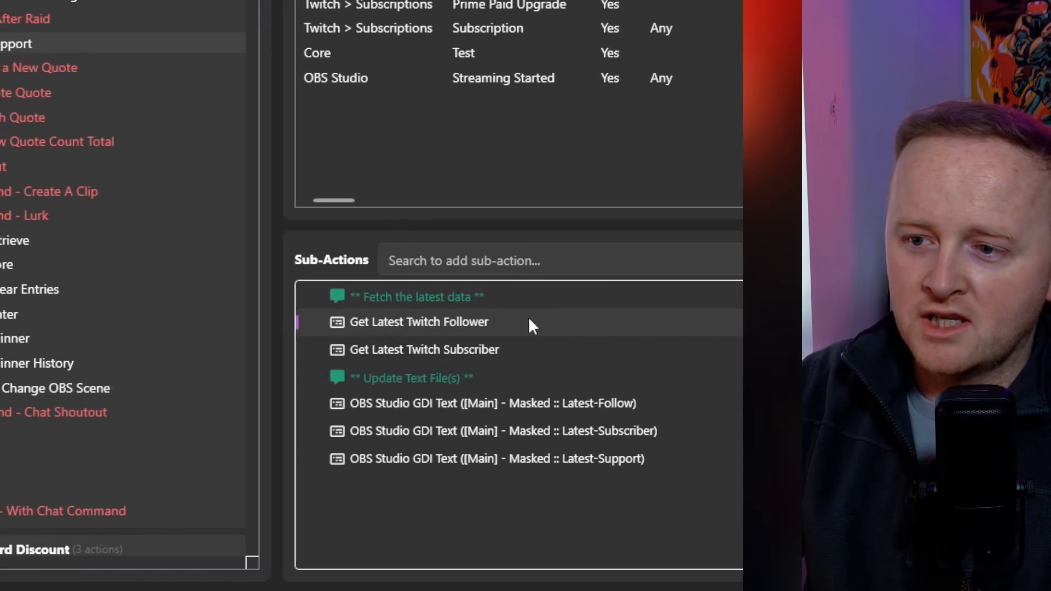
left_click(526, 350)
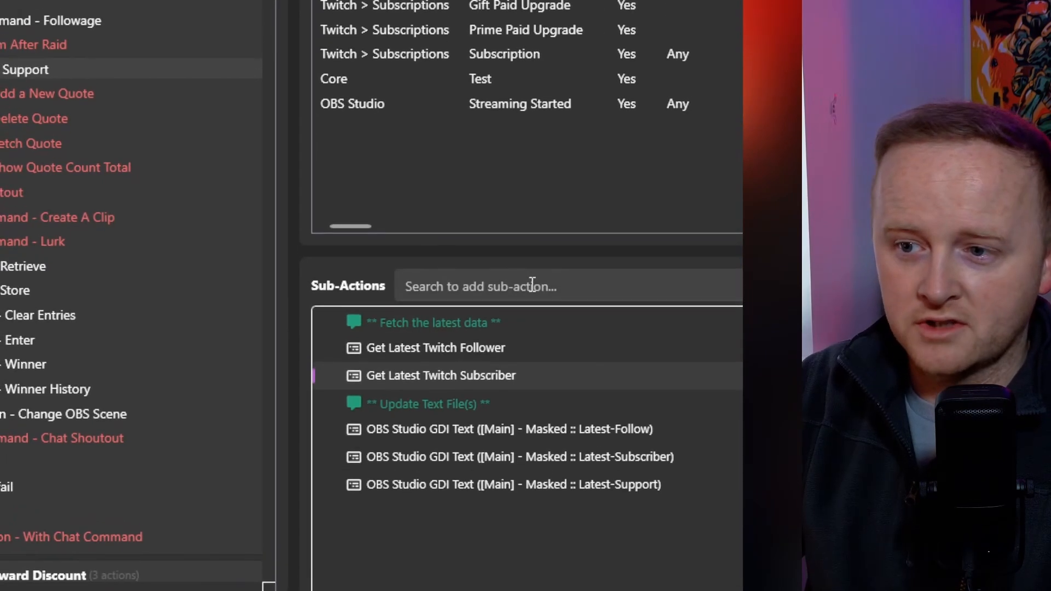
left_click(531, 261)
type("late")
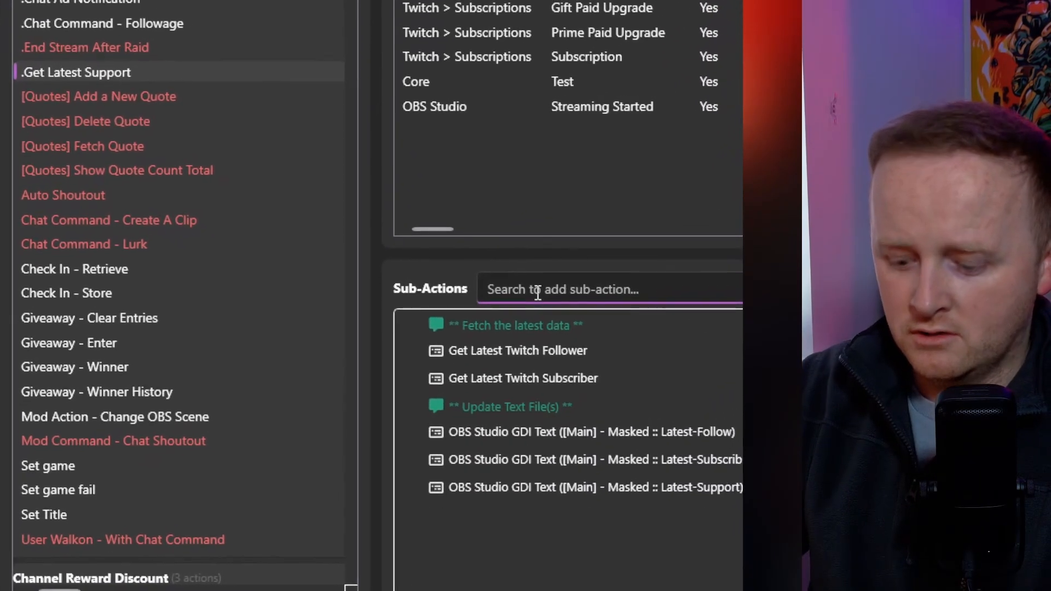
Start an OBS Studio Set GDI Text sub-action using the NEW OBS NOV25 connection and the [Main] - Masked scene
type("gdi text")
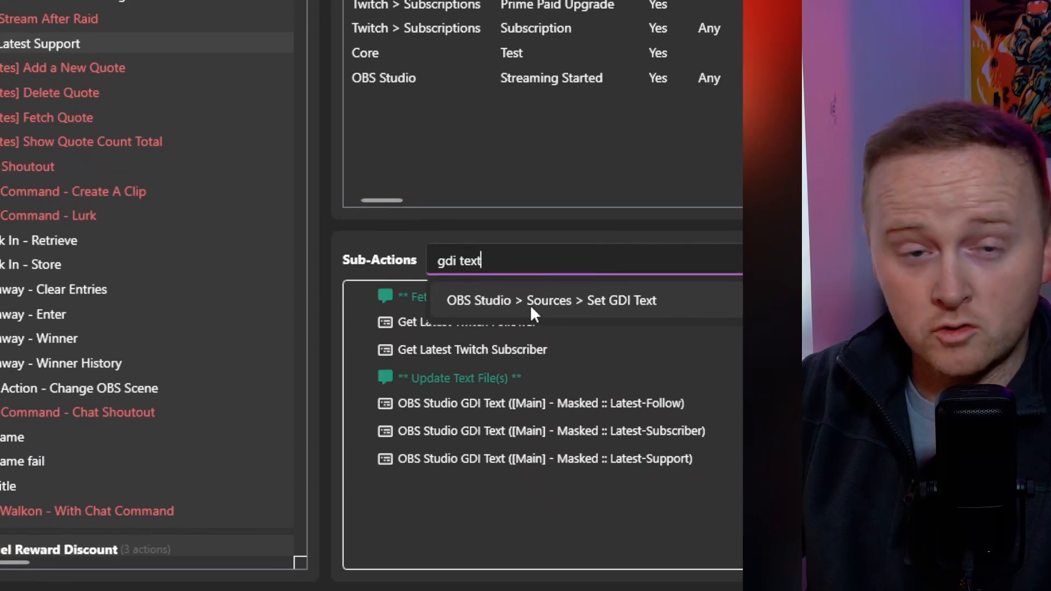
left_click(530, 305)
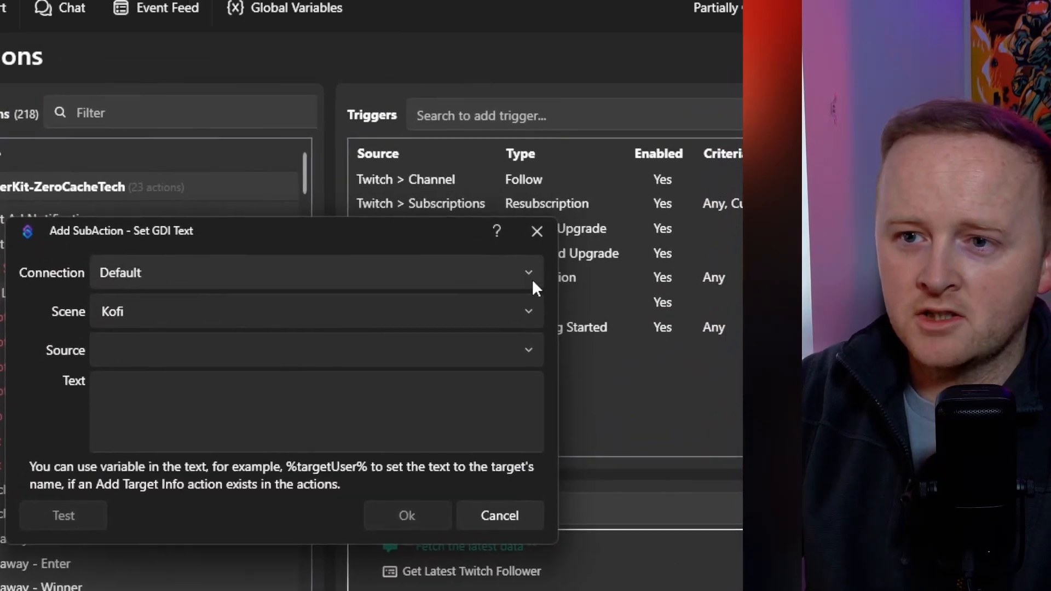
left_click(557, 113)
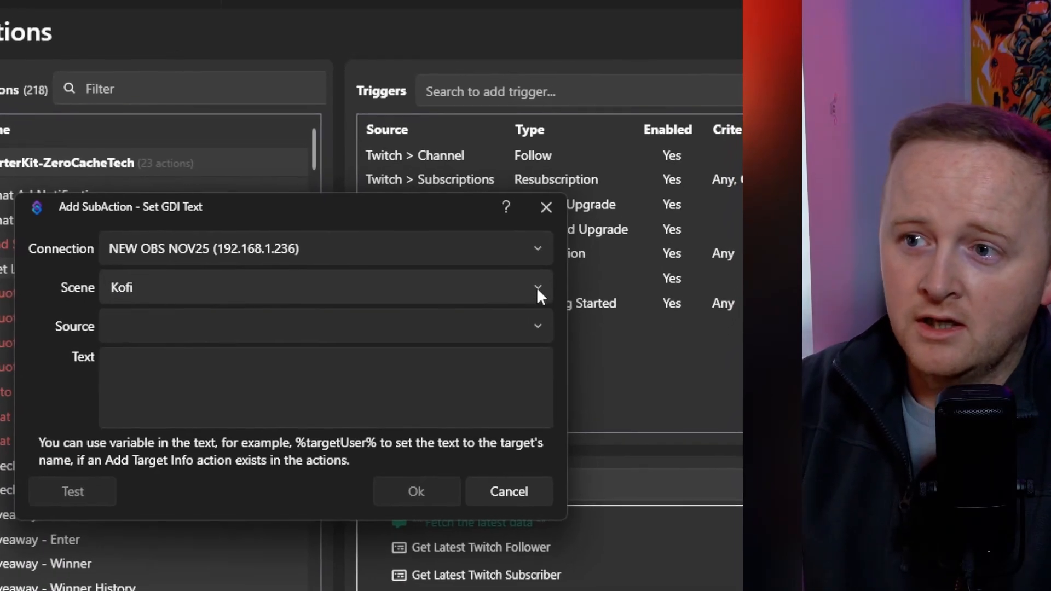
left_click(549, 270)
left_click(504, 454)
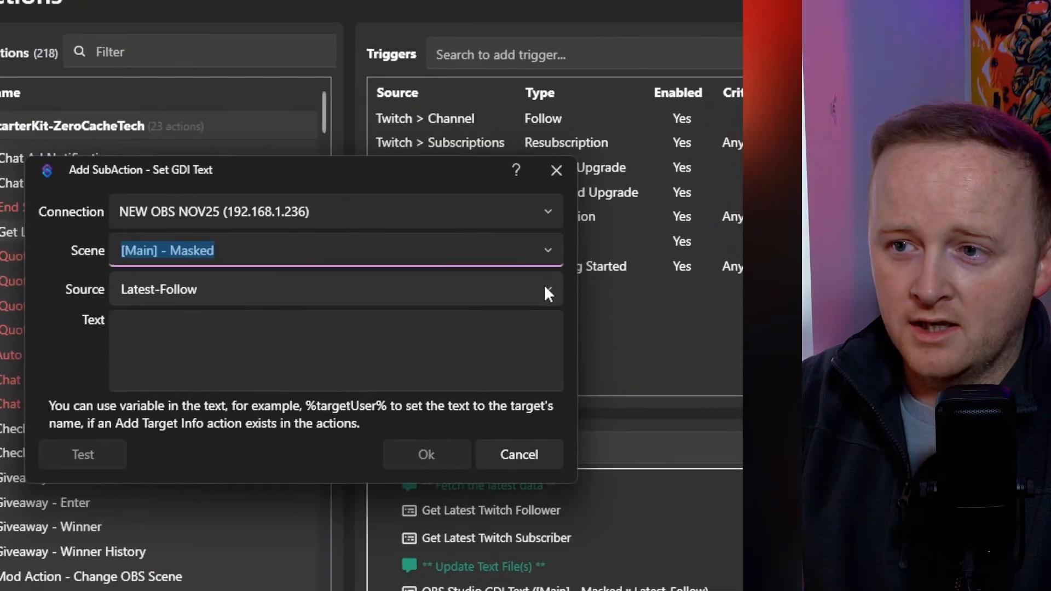
left_click(530, 332)
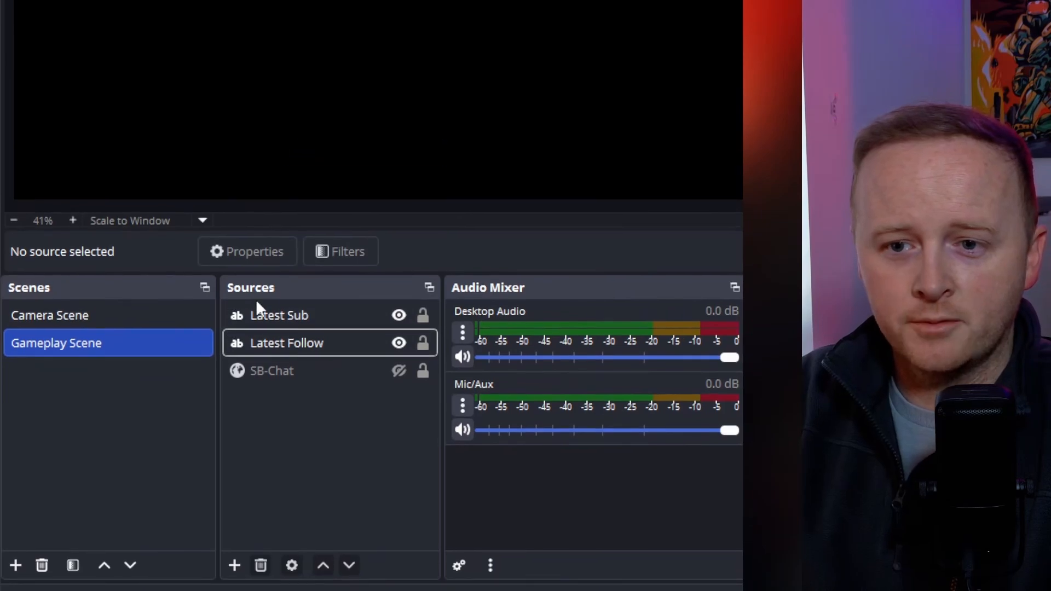
left_click(235, 571)
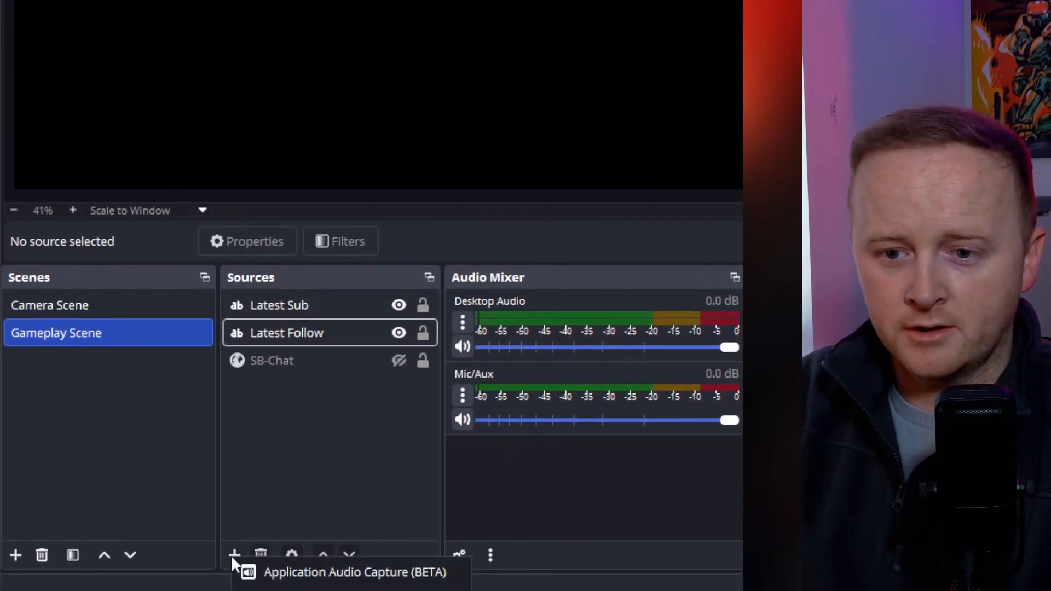
left_click(296, 590)
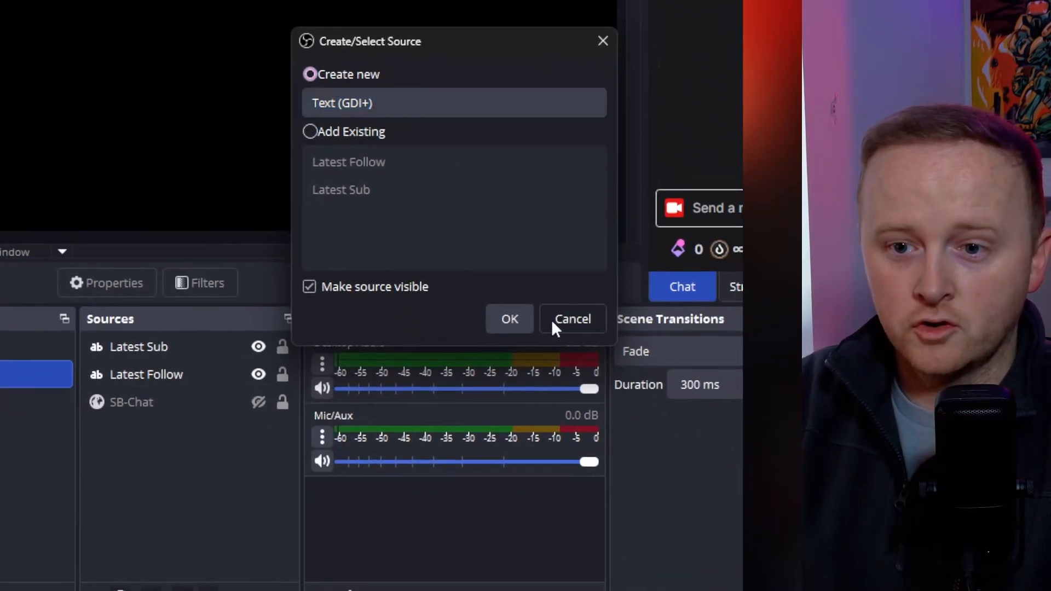
left_click(652, 493)
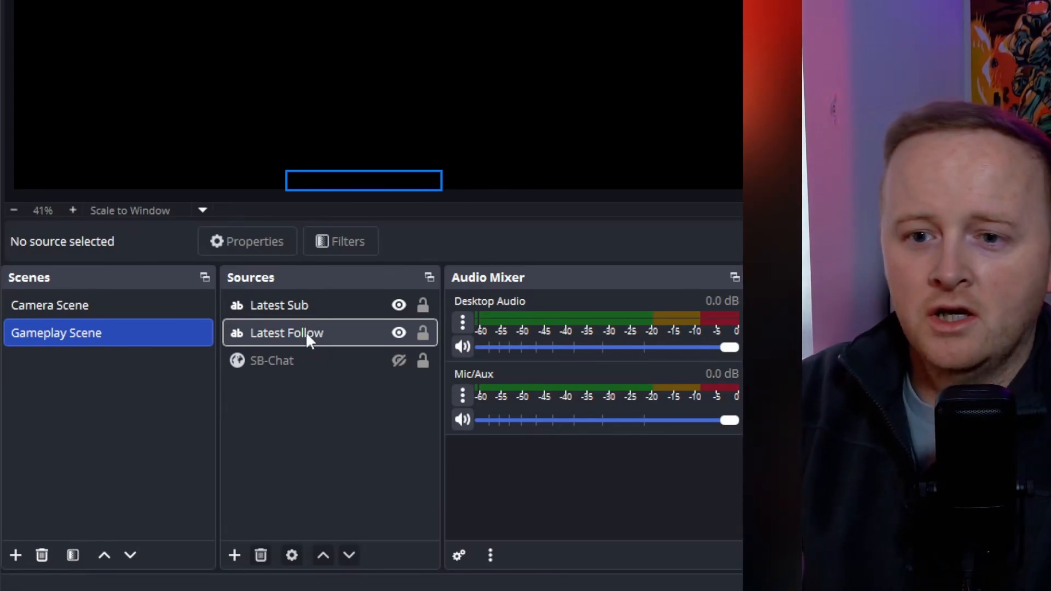
In OBS Studio, edit the transform of the Latest Sub text source, with Scale to inner bounds as the bounding box type
left_click(327, 306)
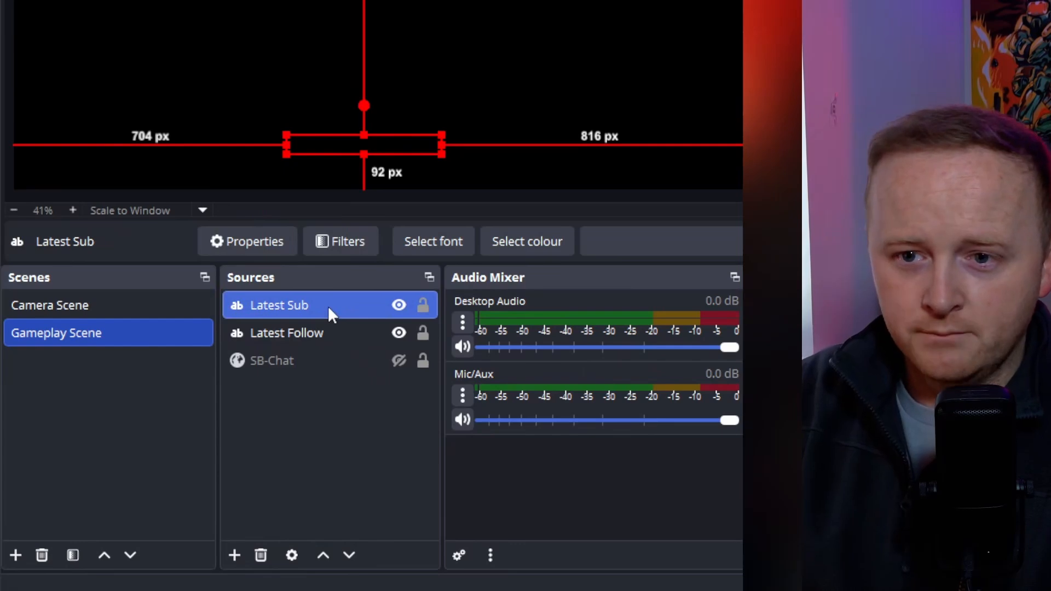
right_click(327, 306)
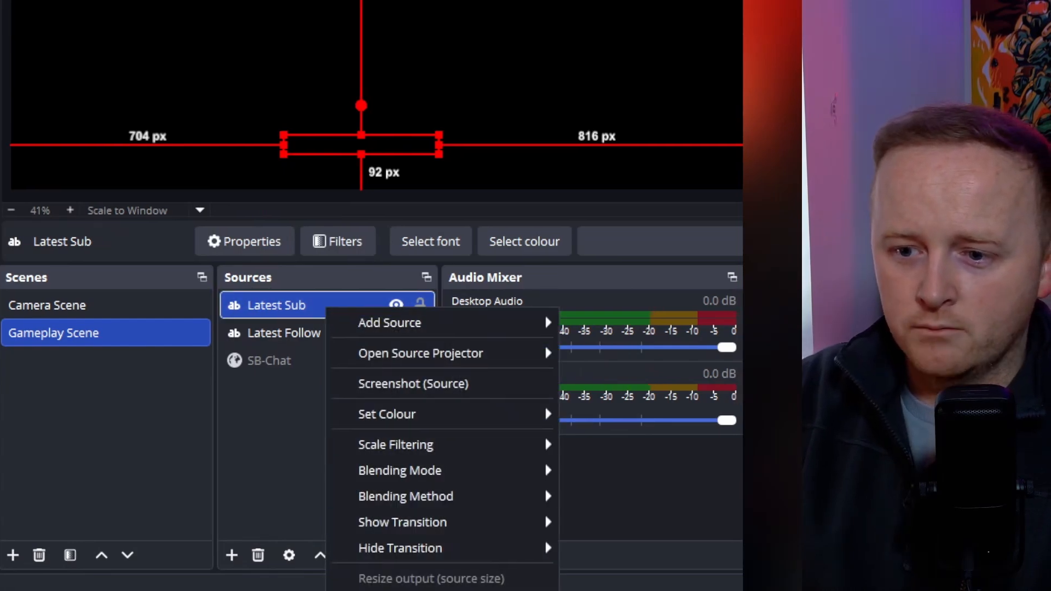
left_click(594, 590)
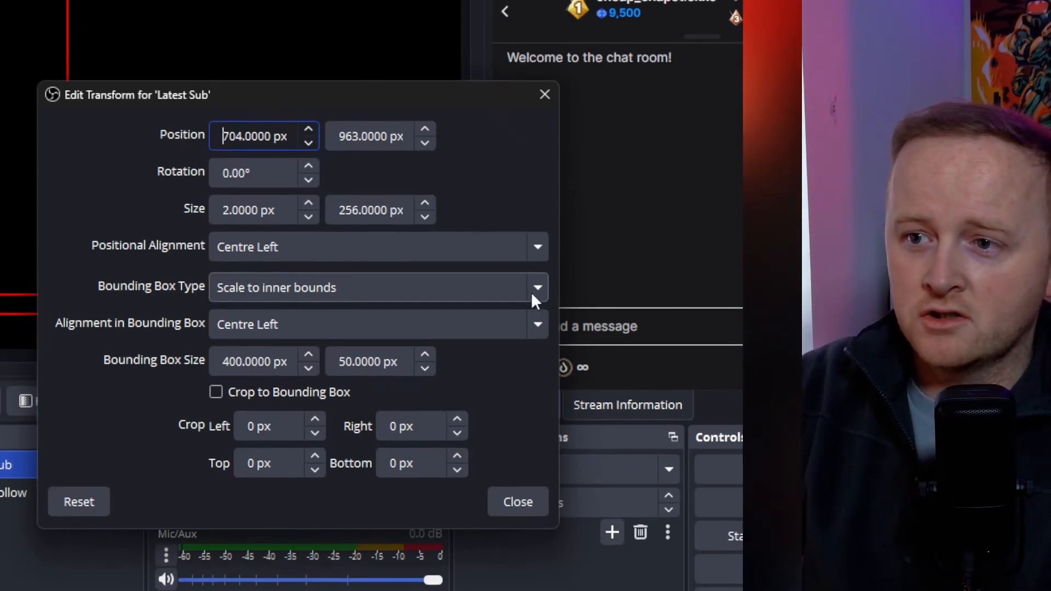
left_click(533, 291)
left_click(509, 359)
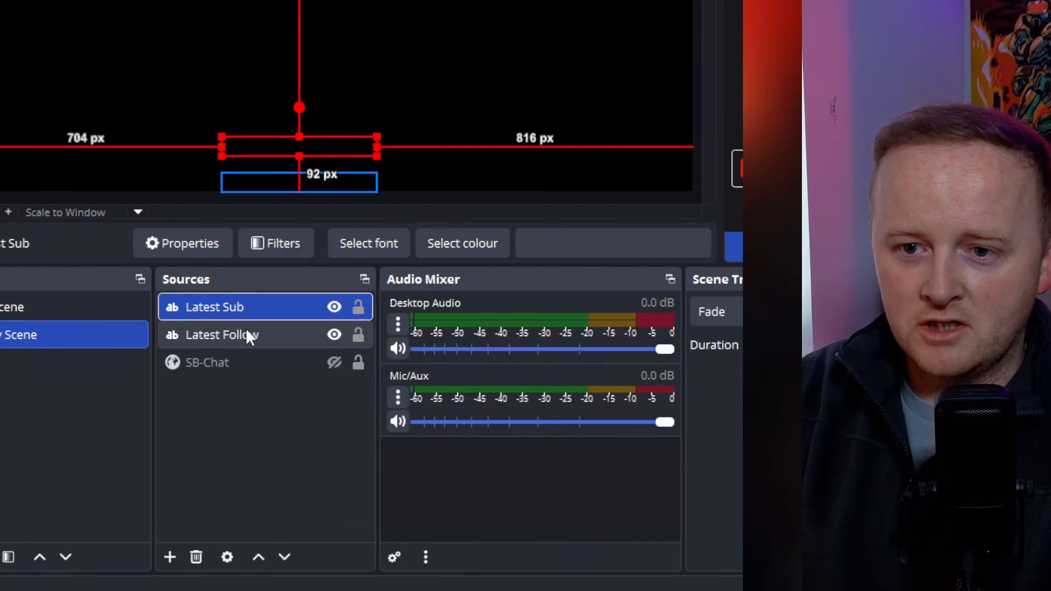
Compare the preview placement of the Latest Sub and Latest Follow text sources in the Gameplay Scene
left_click(248, 335)
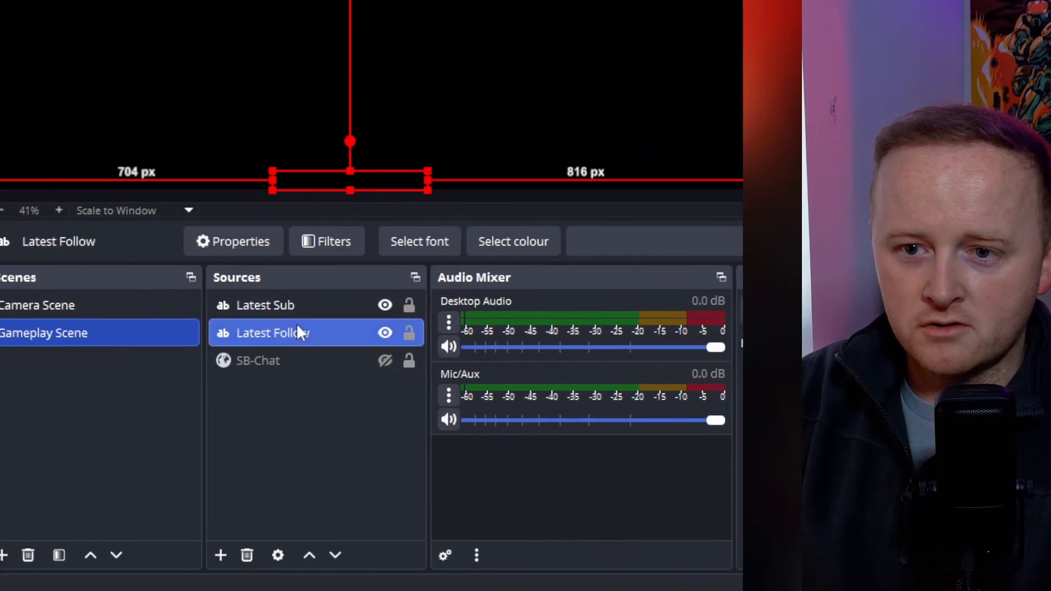
left_click(248, 306)
left_click(247, 333)
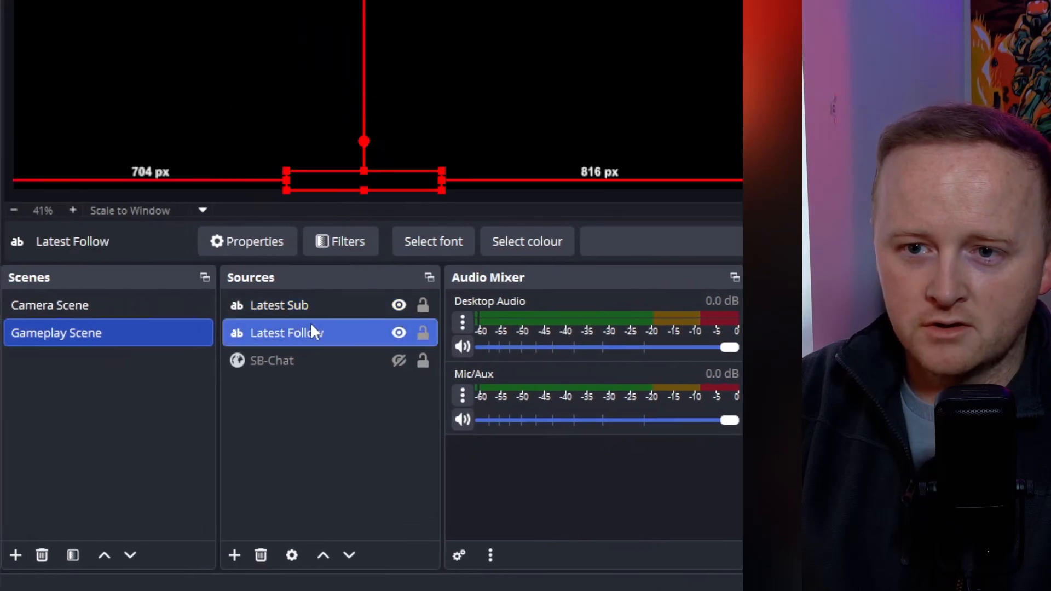
left_click(314, 305)
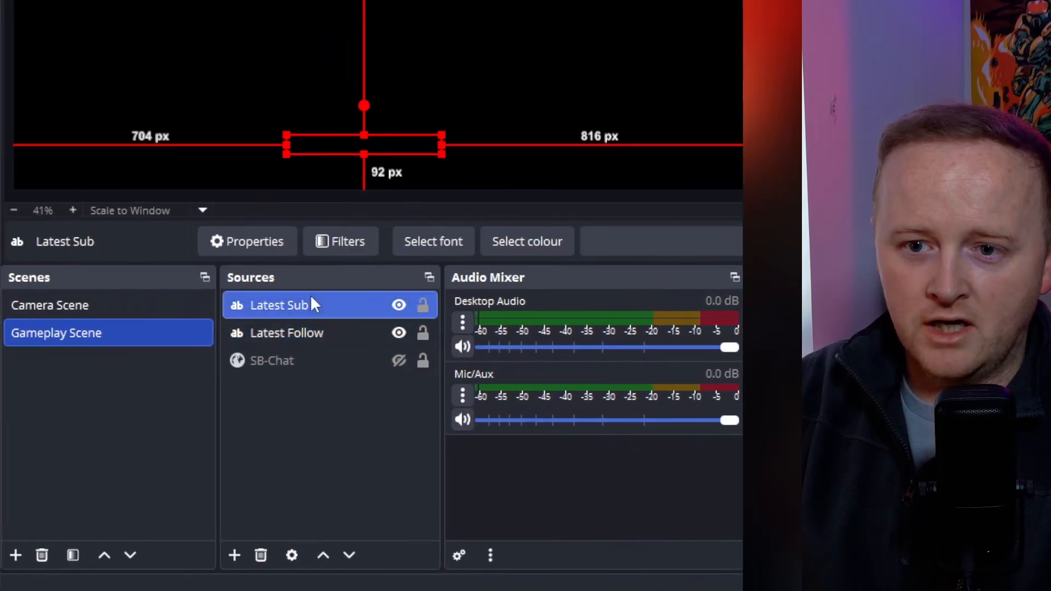
left_click(311, 334)
left_click(313, 316)
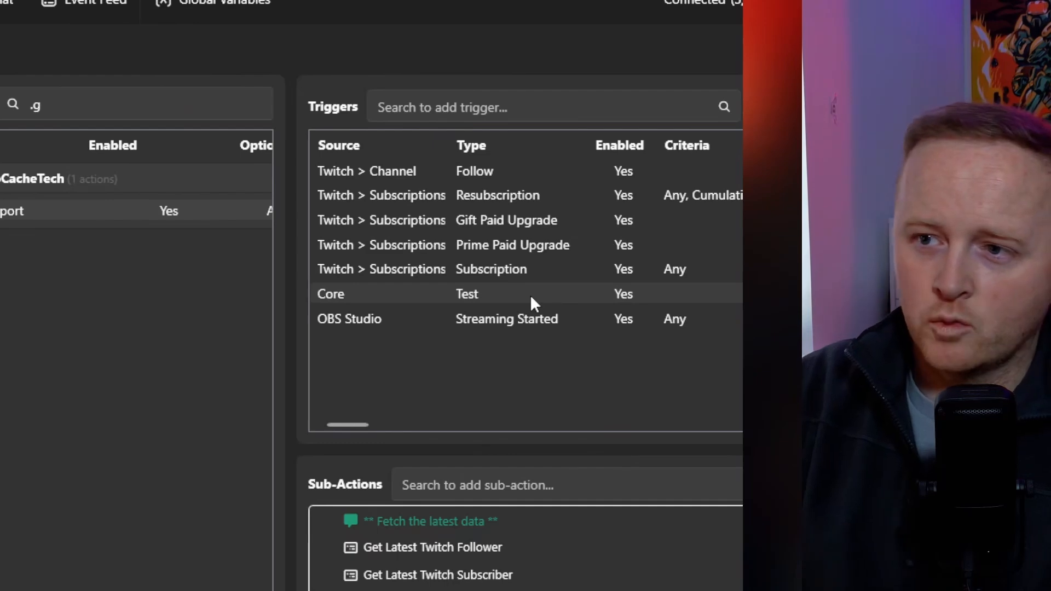
Run the action's Core Test trigger in Streamer.bot and check the Latest Sub and Latest Follow sources in OBS Studio
right_click(530, 295)
left_click(556, 313)
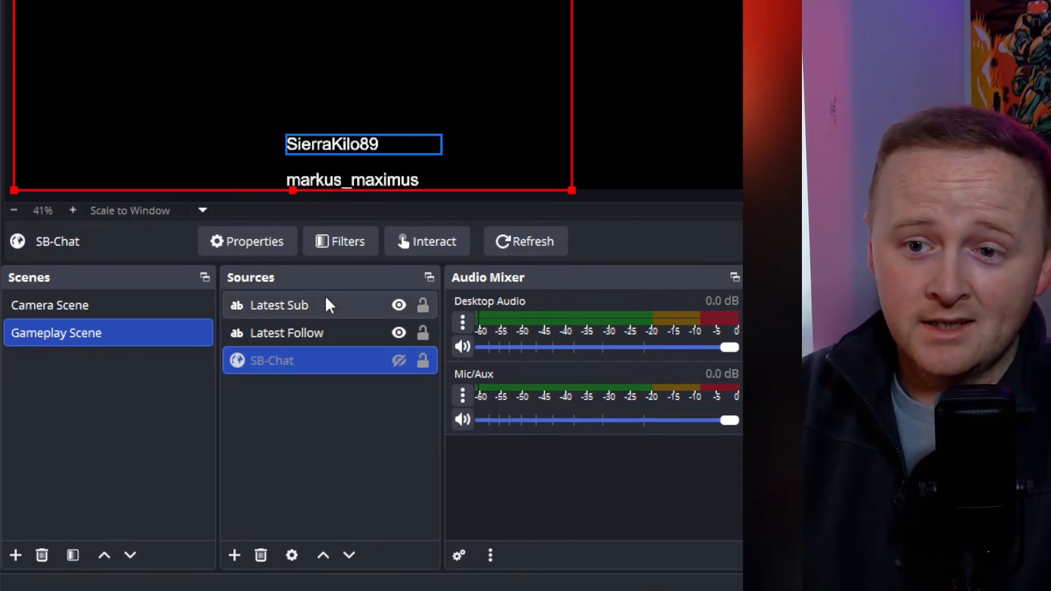
left_click(316, 307)
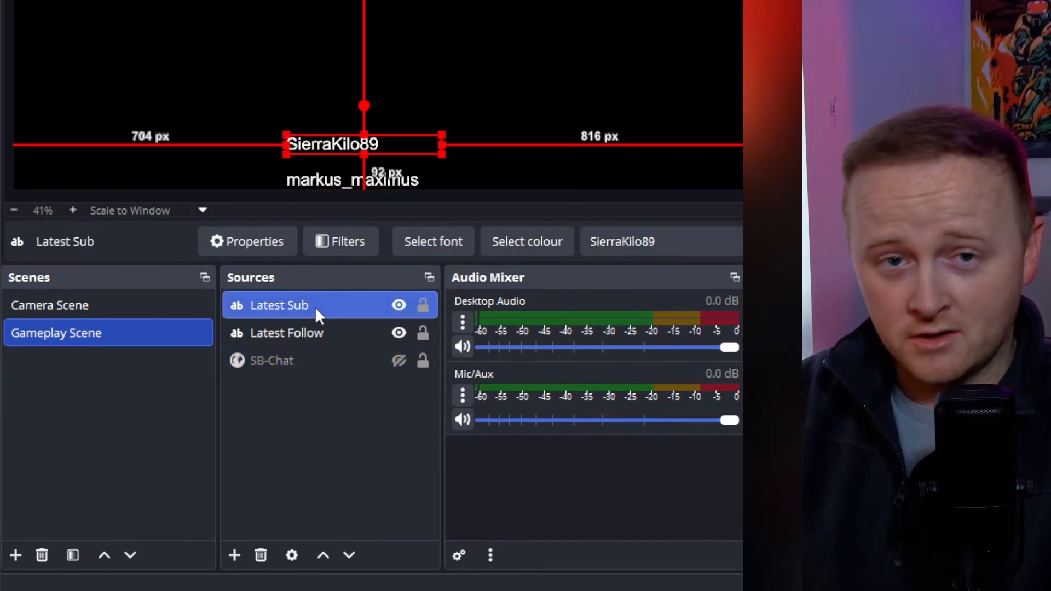
left_click(319, 333)
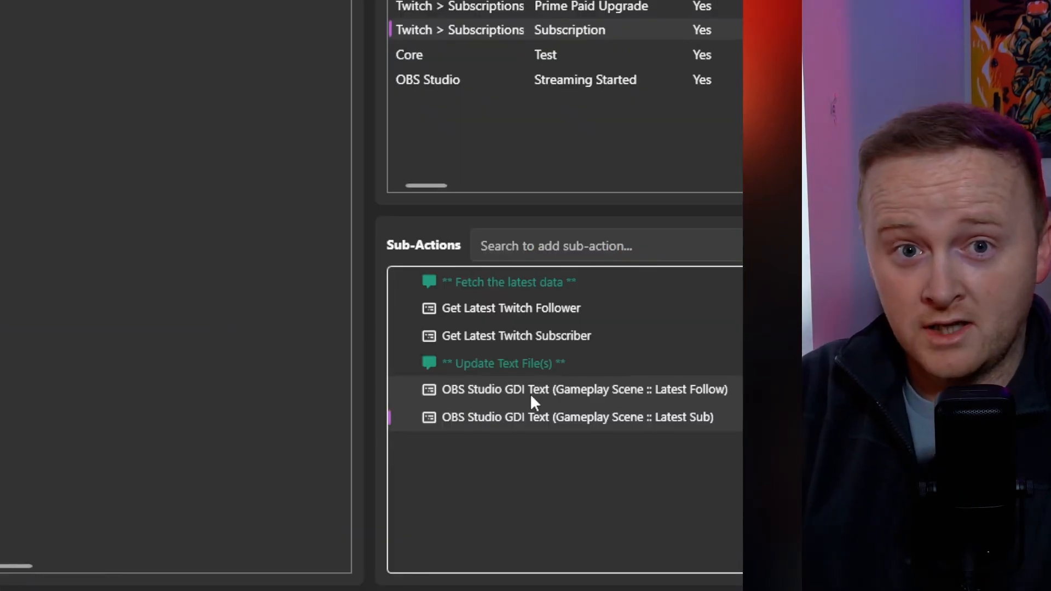
Review the connection, scene, source and text variable of the Set GDI Text sub-action for Latest Follow
double_click(531, 396)
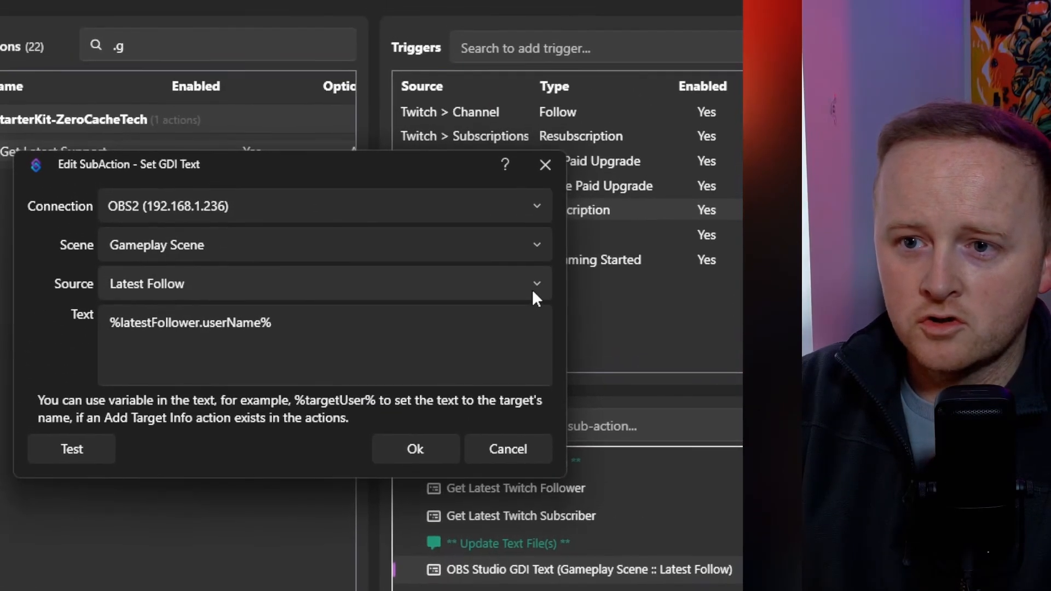
left_click(532, 295)
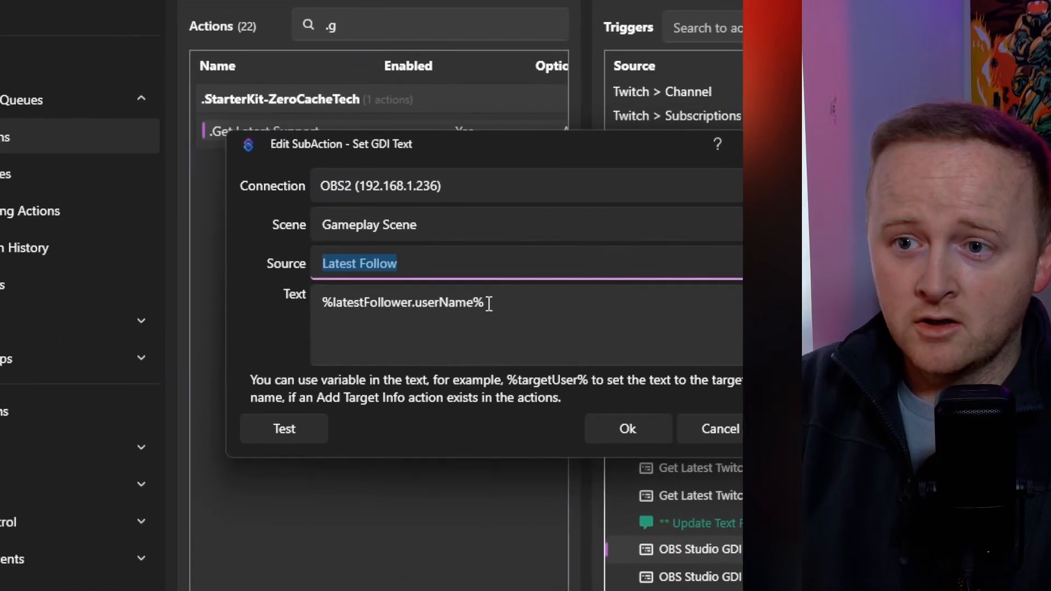
left_click(275, 331)
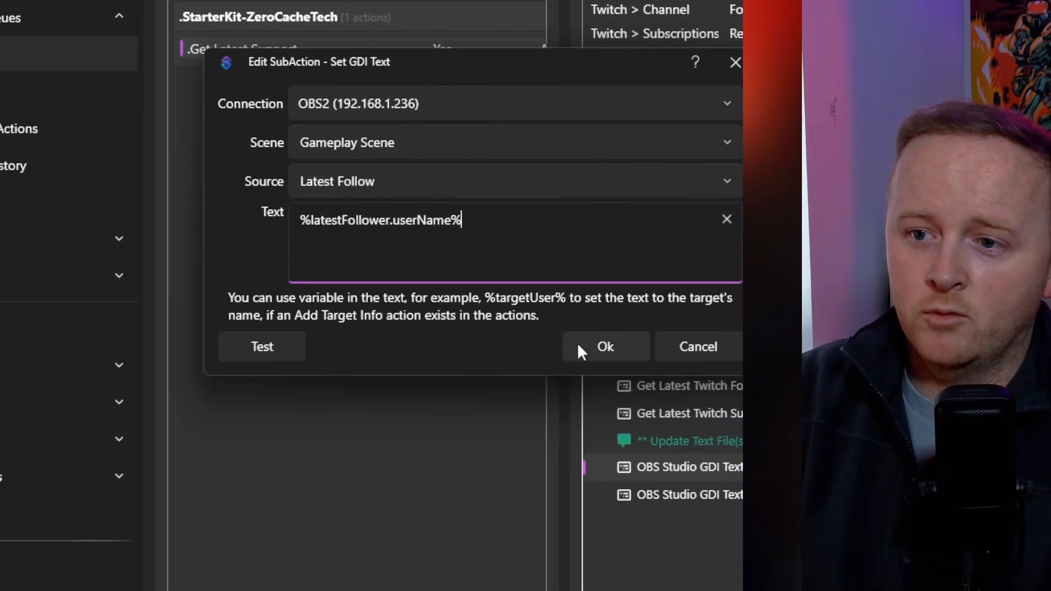
left_click(704, 421)
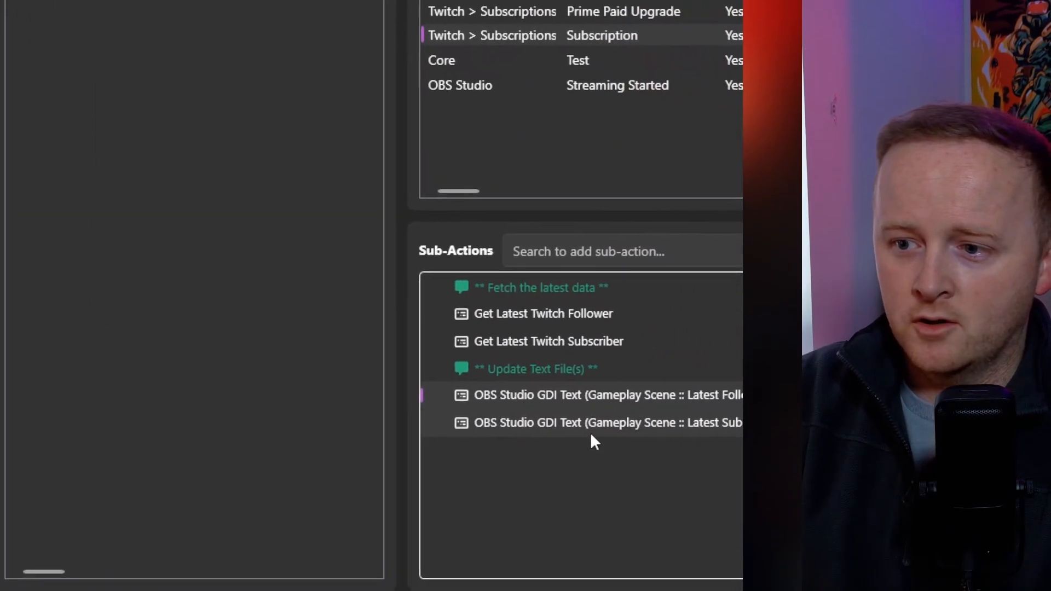
Review the Latest Sub Set GDI Text sub-action, checking its available sources and its text variable
double_click(710, 446)
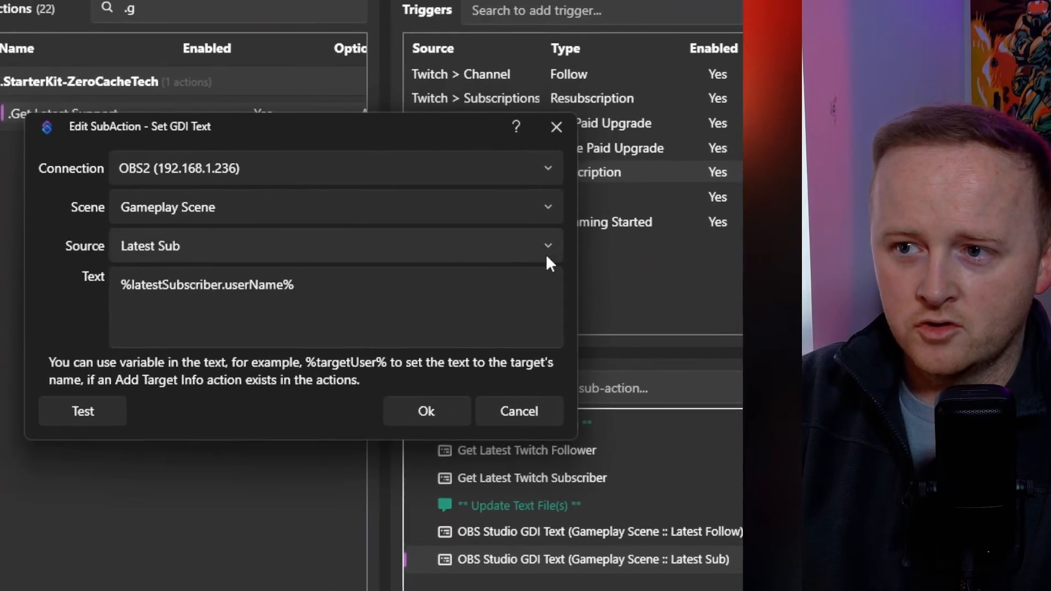
left_click(525, 137)
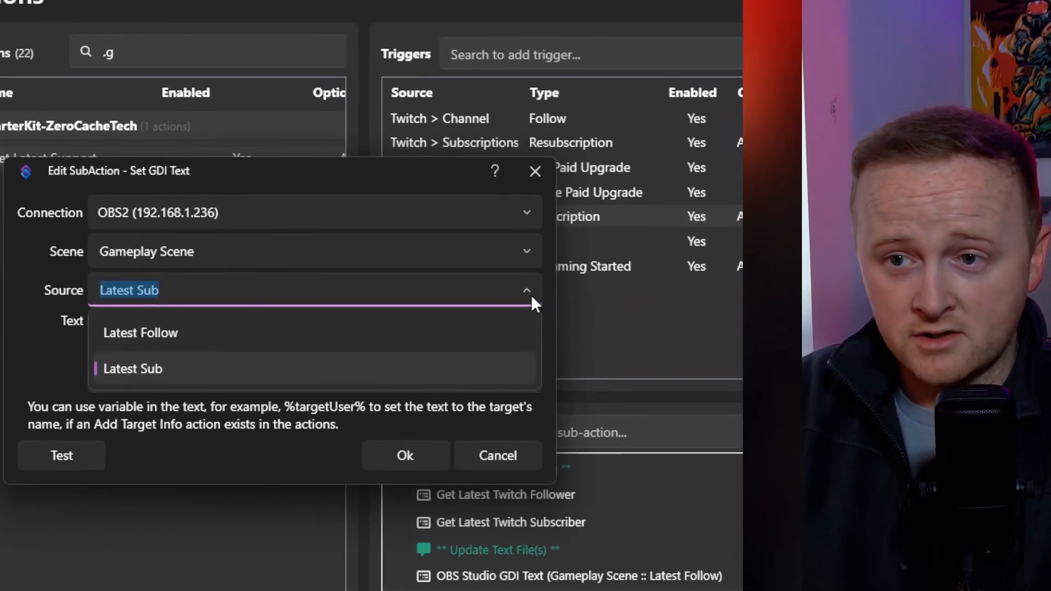
left_click(531, 295)
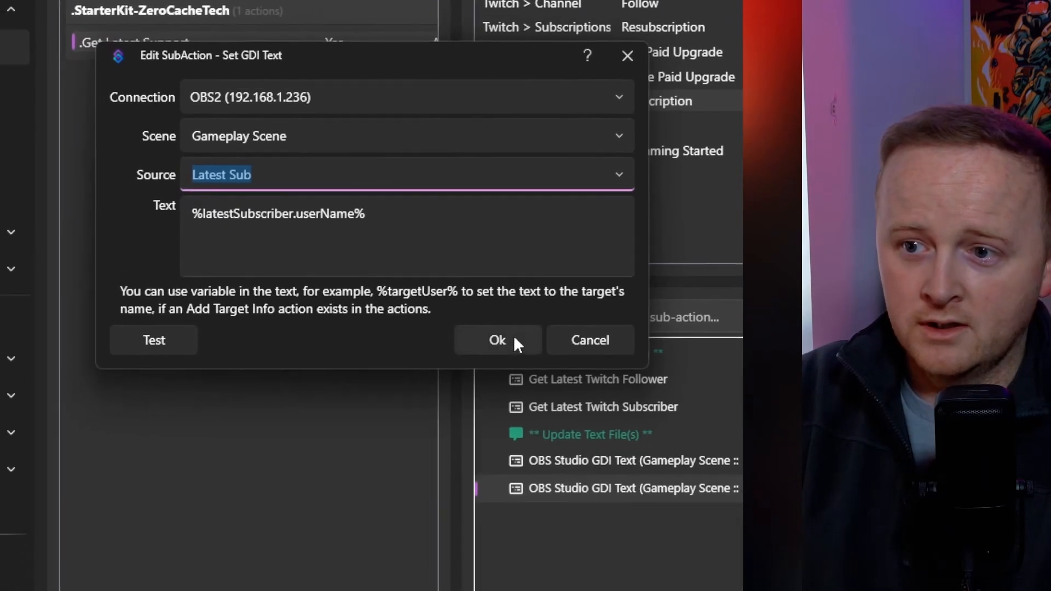
left_click(474, 416)
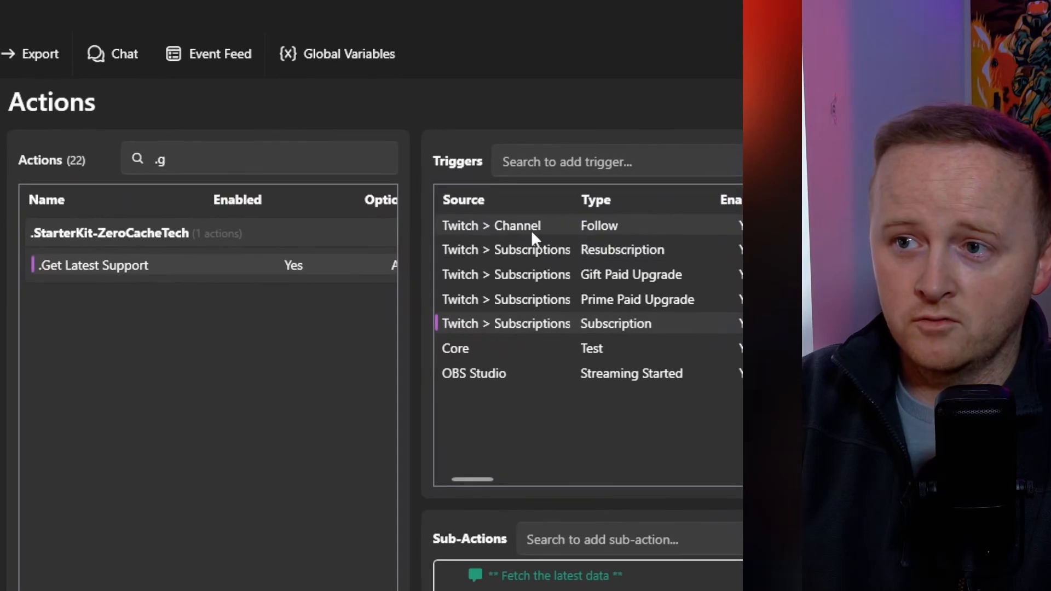
right_click(531, 225)
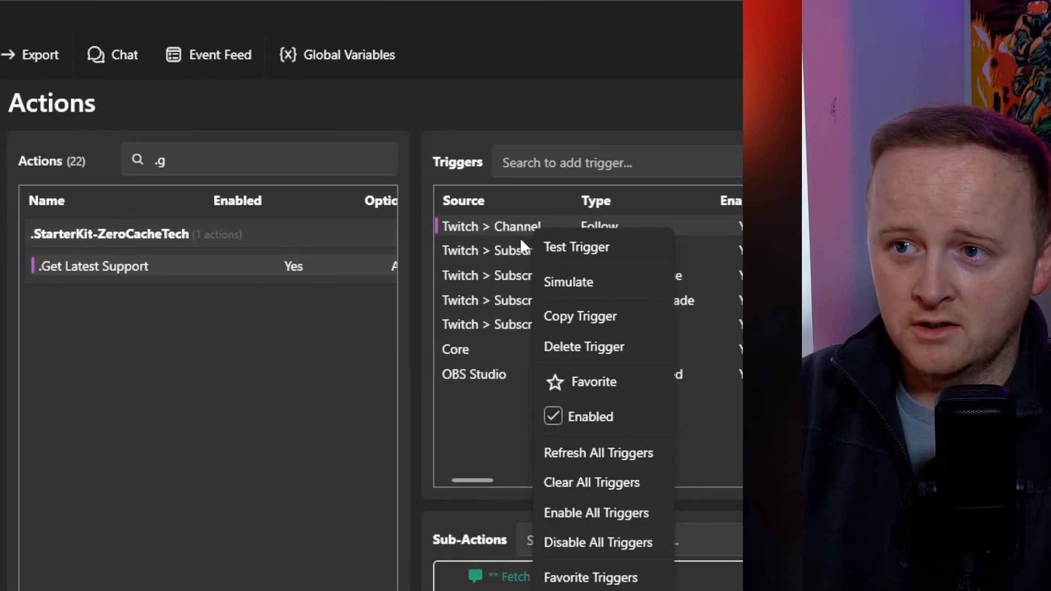
left_click(505, 239)
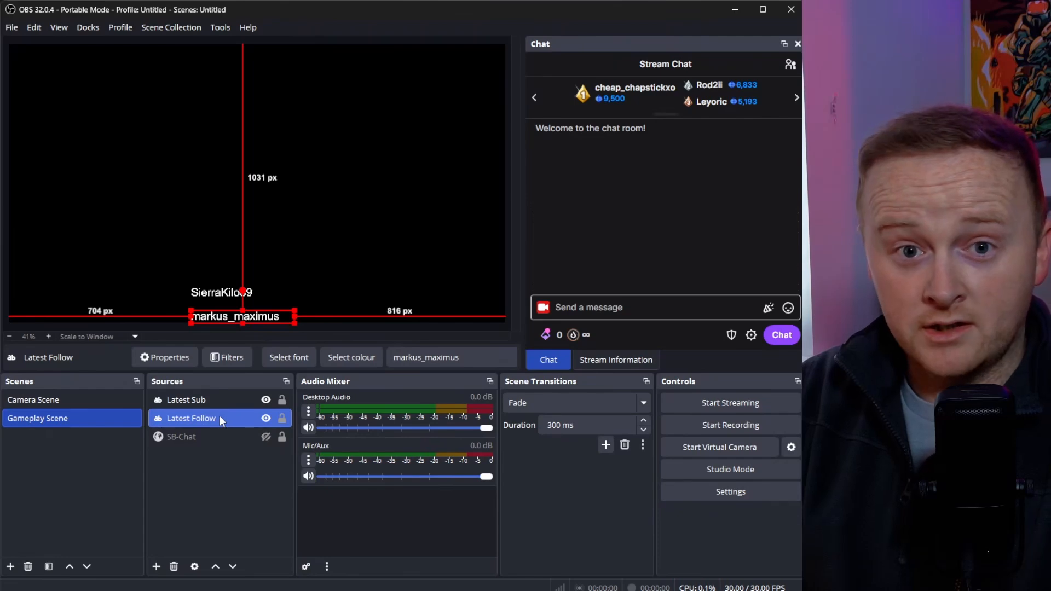
In OBS Studio, add a Scroll filter to the Latest Follow text source with a horizontal speed of 168
right_click(220, 419)
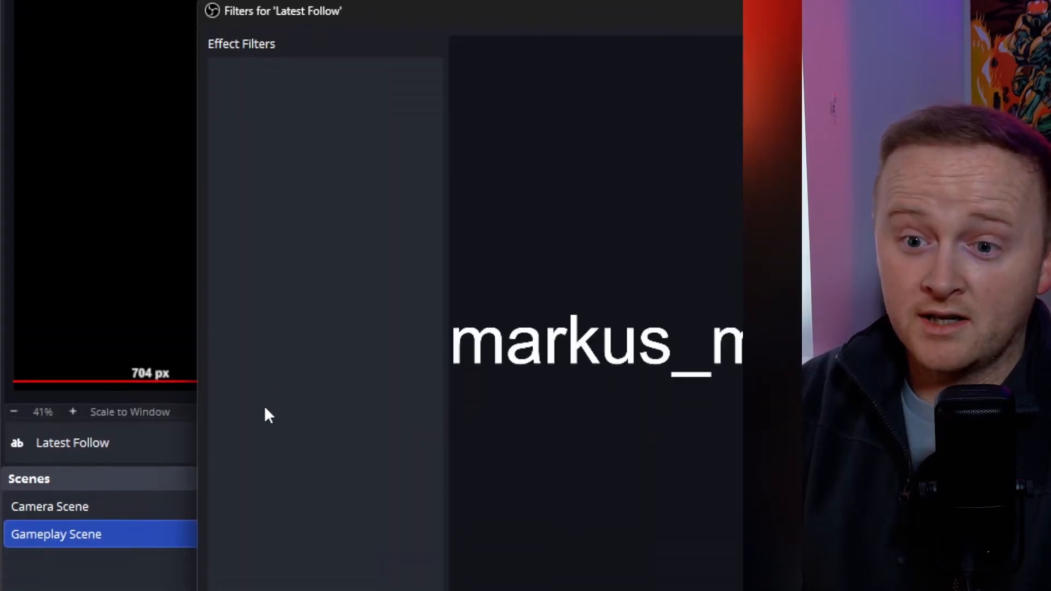
left_click(218, 479)
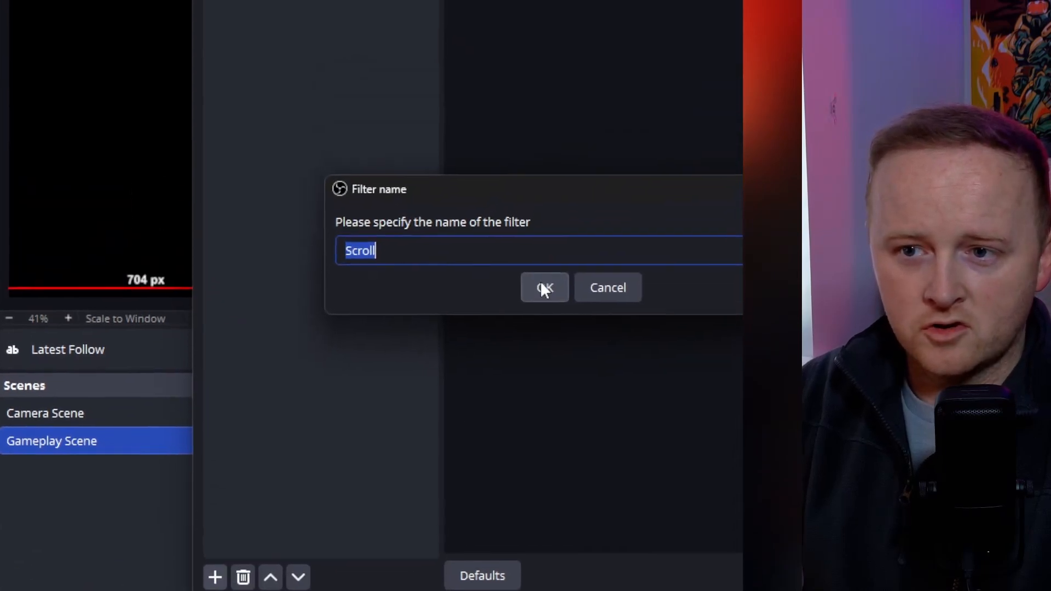
left_click(544, 179)
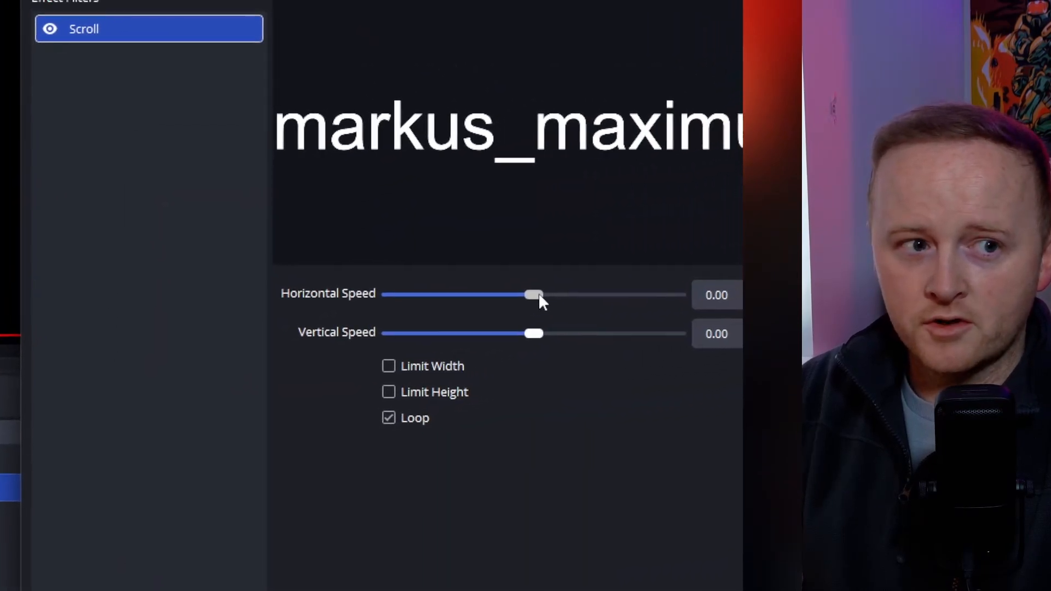
left_click(531, 296)
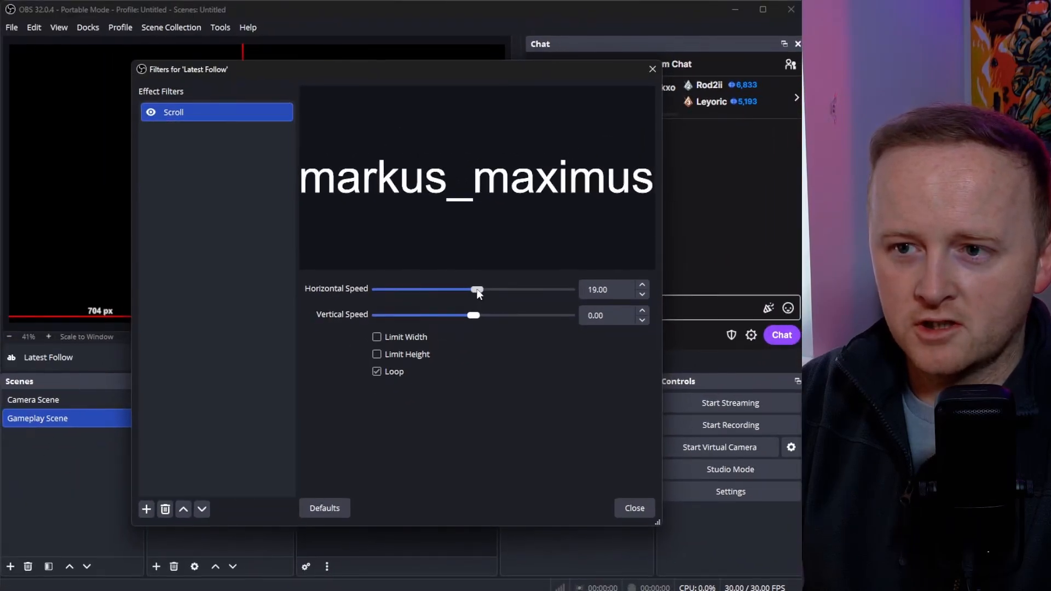
left_click_drag(477, 291, 505, 290)
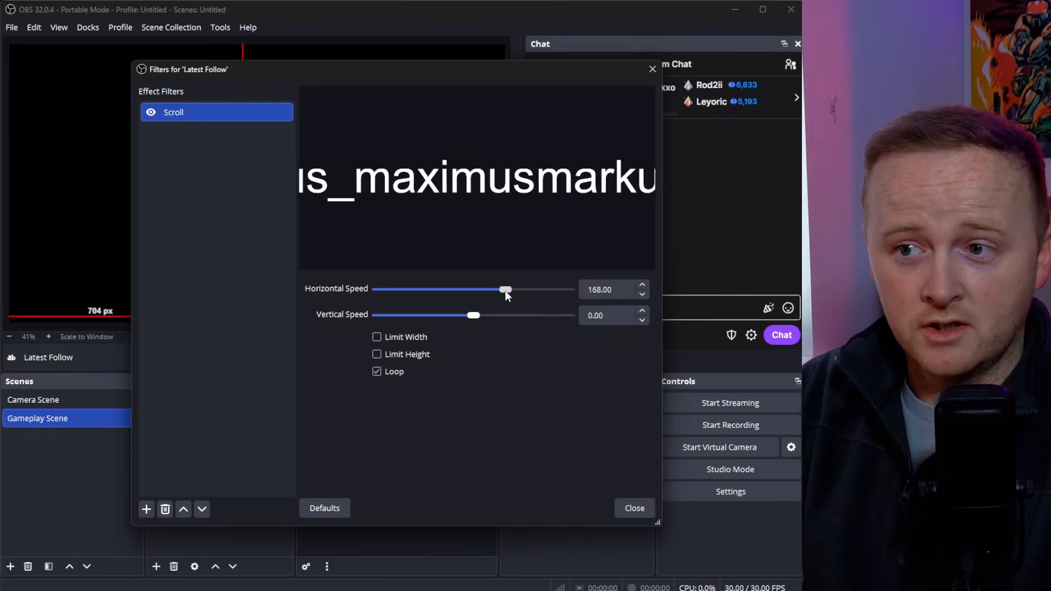
left_click(630, 507)
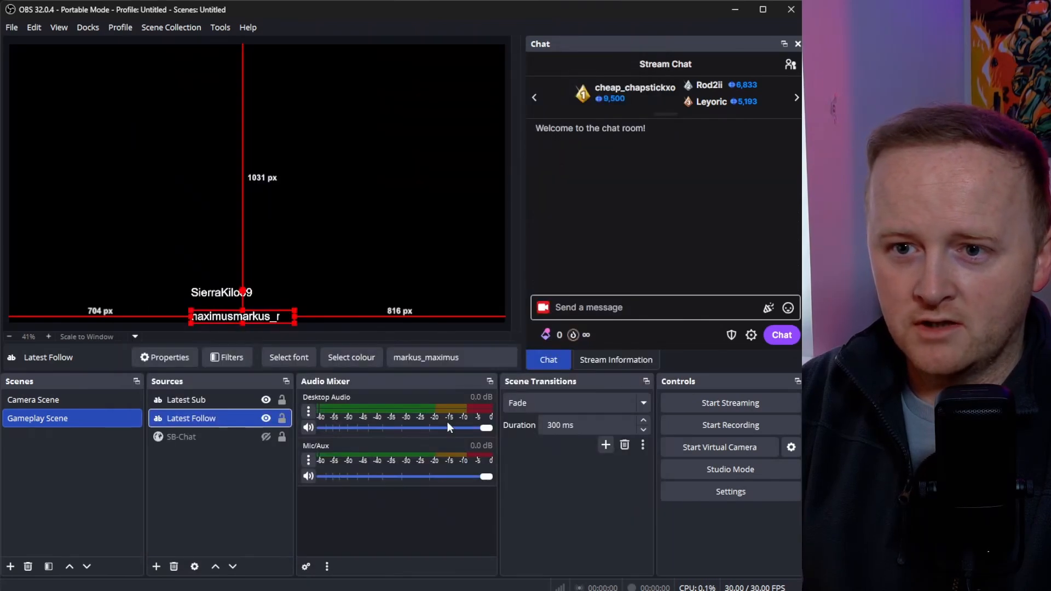
Add a Scroll filter to the Latest Sub text source with a horizontal speed of -268
left_click(228, 288)
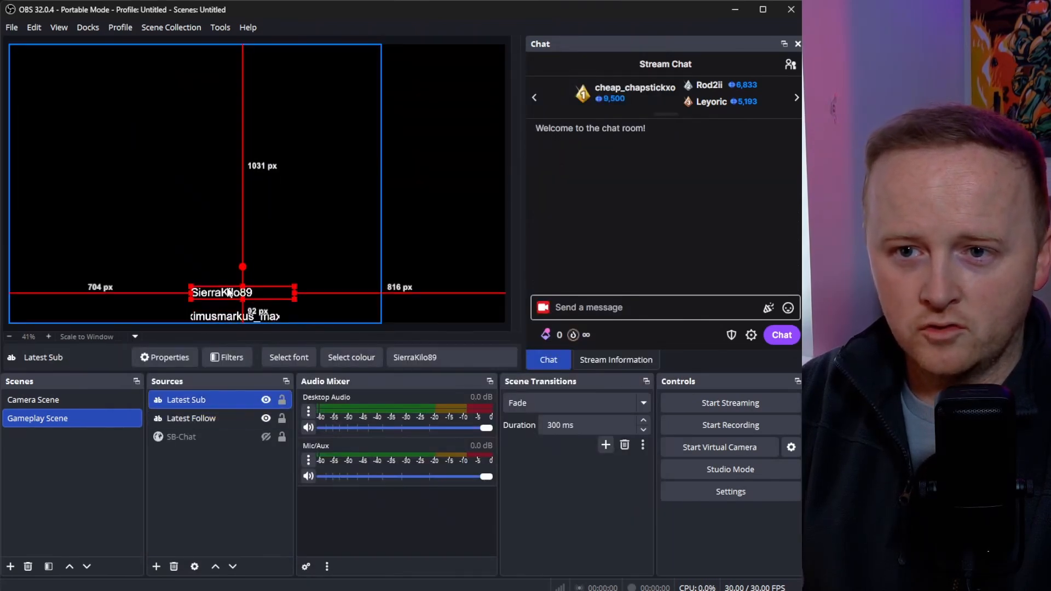
right_click(203, 401)
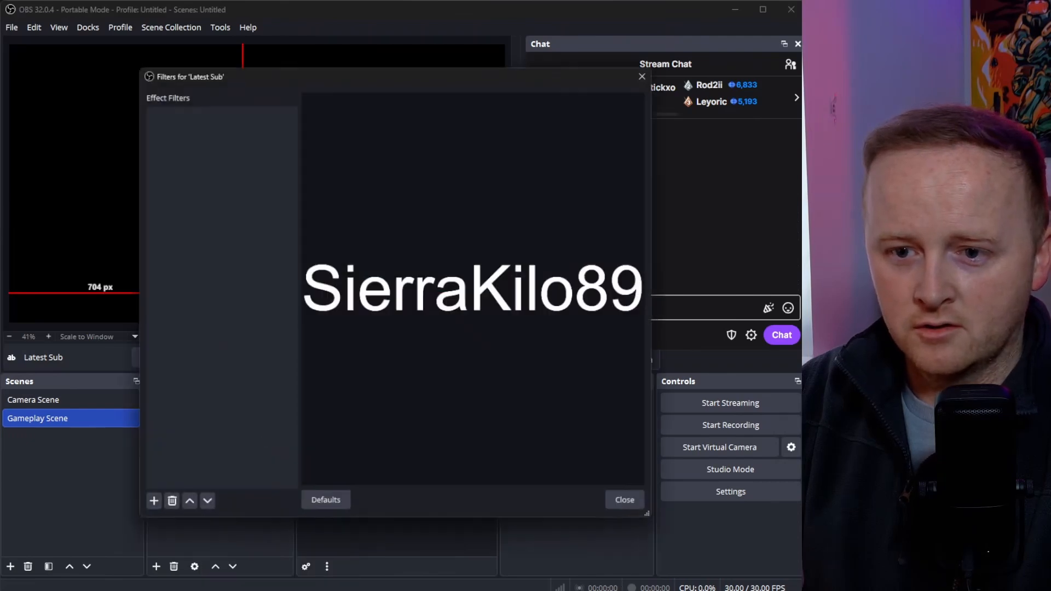
left_click(147, 510)
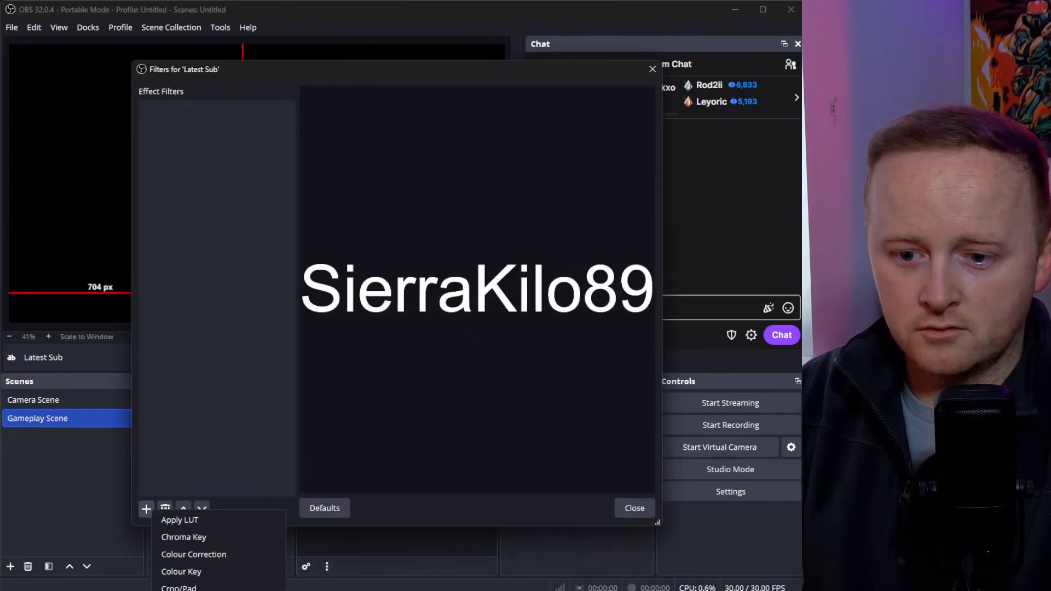
left_click(173, 590)
left_click(367, 317)
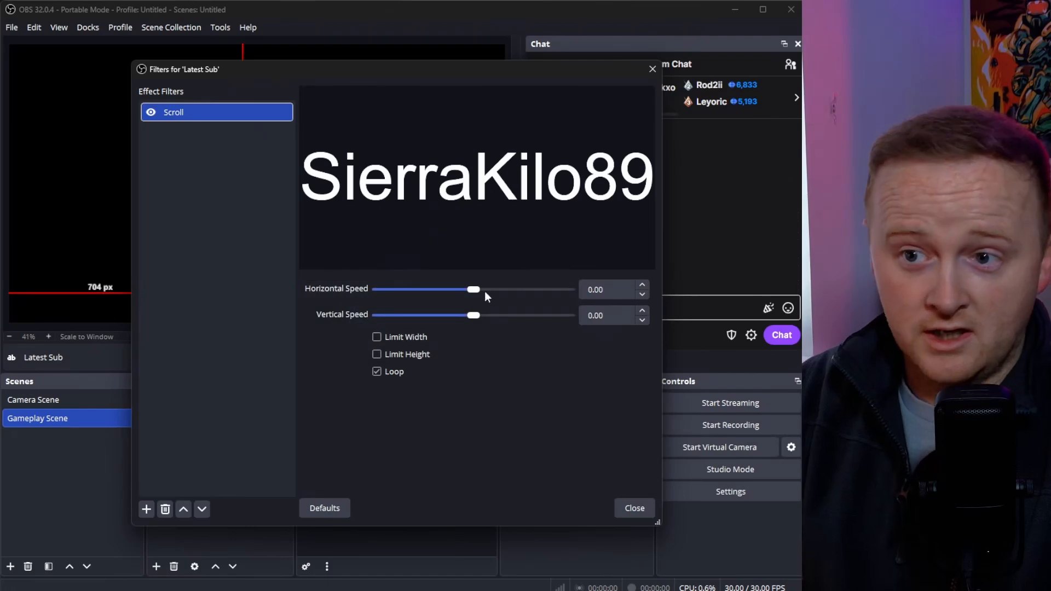
left_click_drag(475, 289, 423, 289)
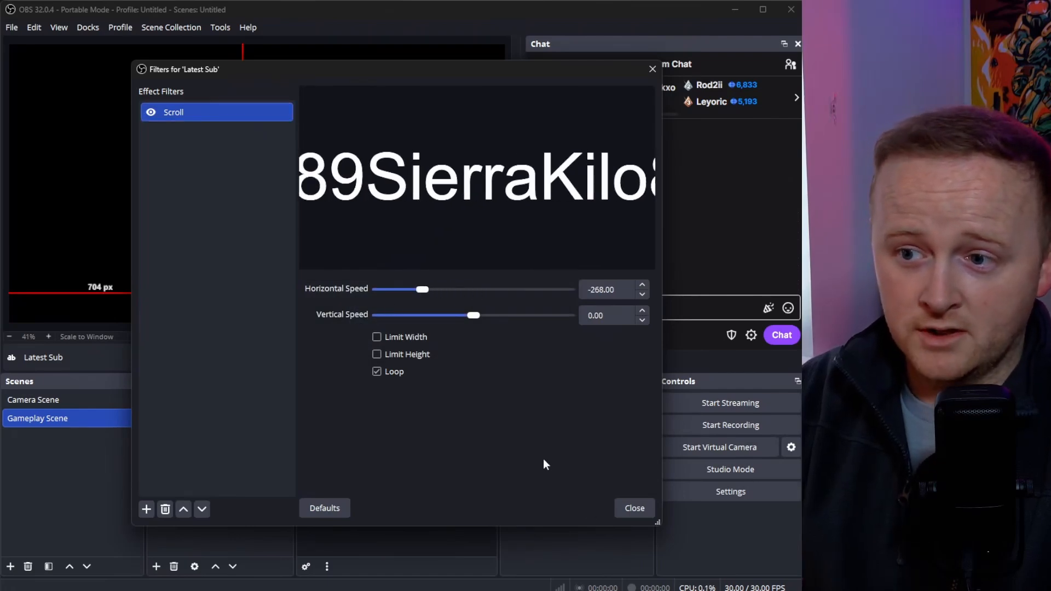
left_click(619, 510)
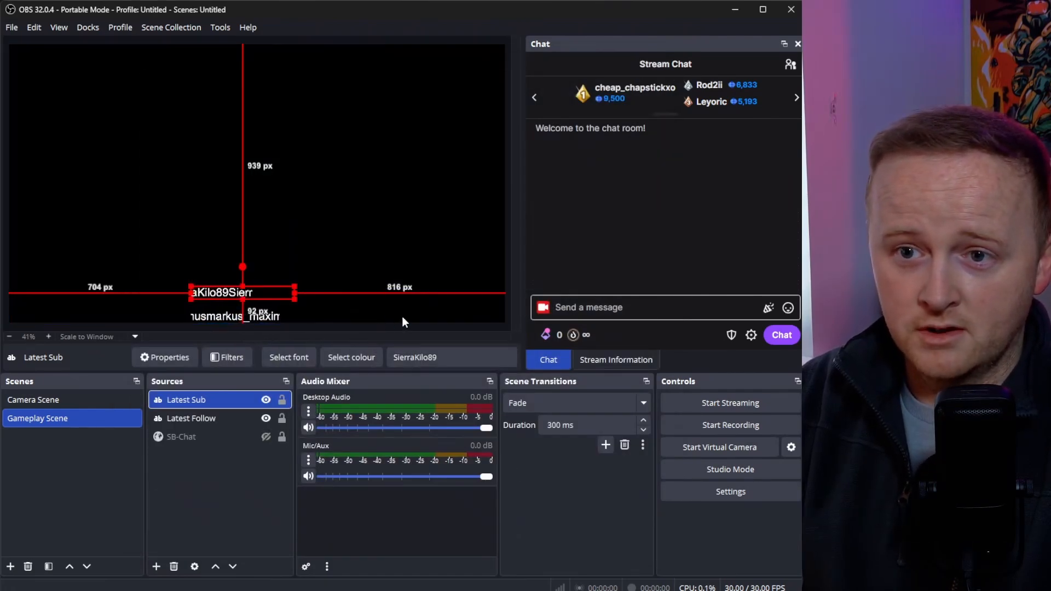